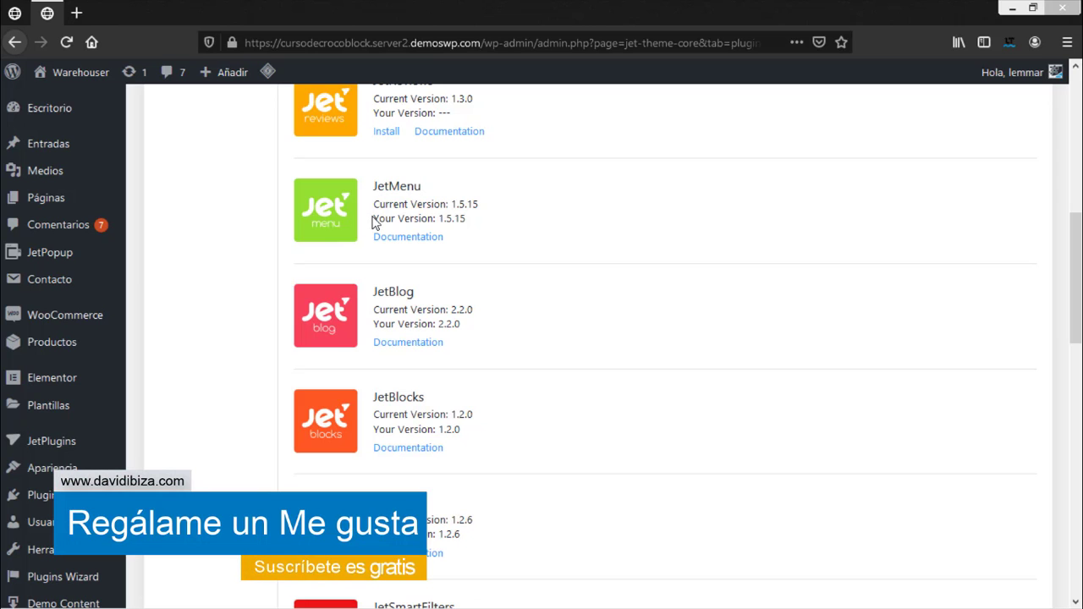
pyautogui.moveTo(1079, 271); pyautogui.dragTo(1078, 178)
pyautogui.scroll(-7, 508, 381)
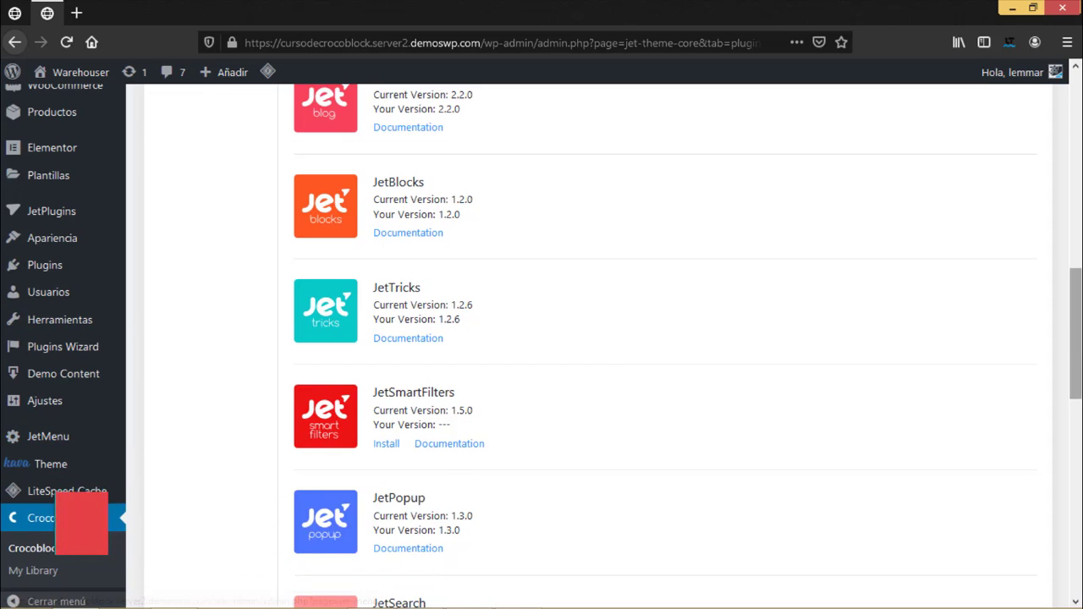
pyautogui.scroll(8, 542, 347)
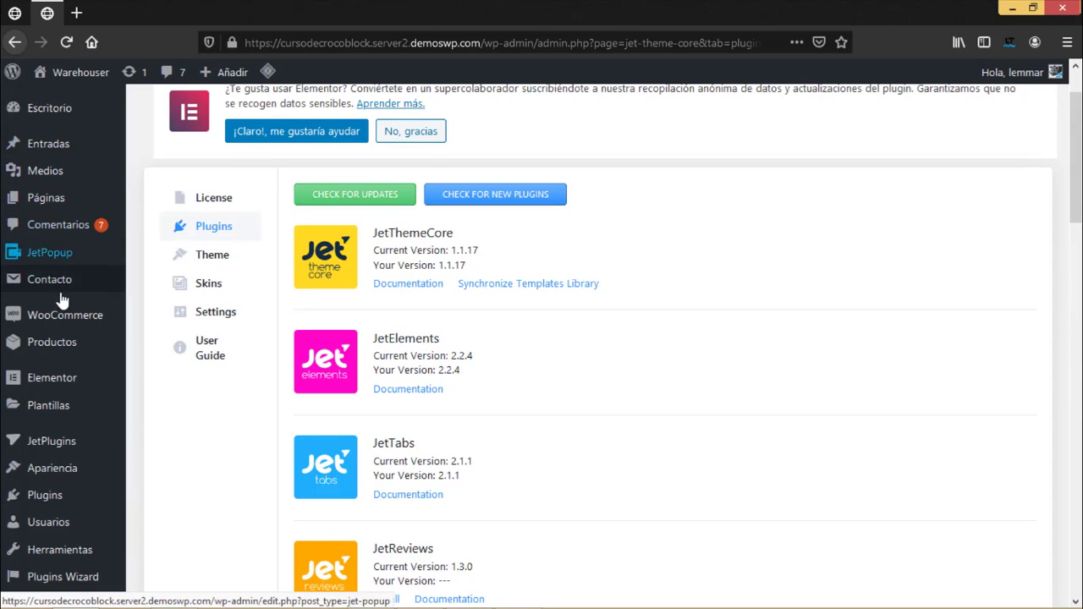
# - Create a new WordPress navigation menu named Megamenu
pyautogui.moveTo(51, 468)
pyautogui.click(161, 516)
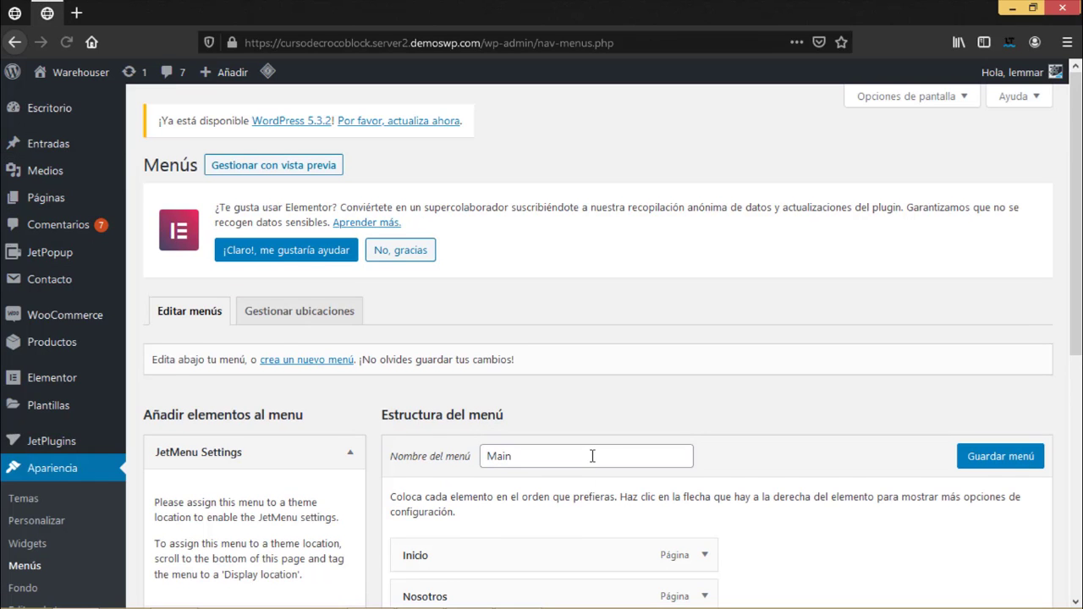
pyautogui.scroll(-2, 406, 310)
pyautogui.click(347, 281)
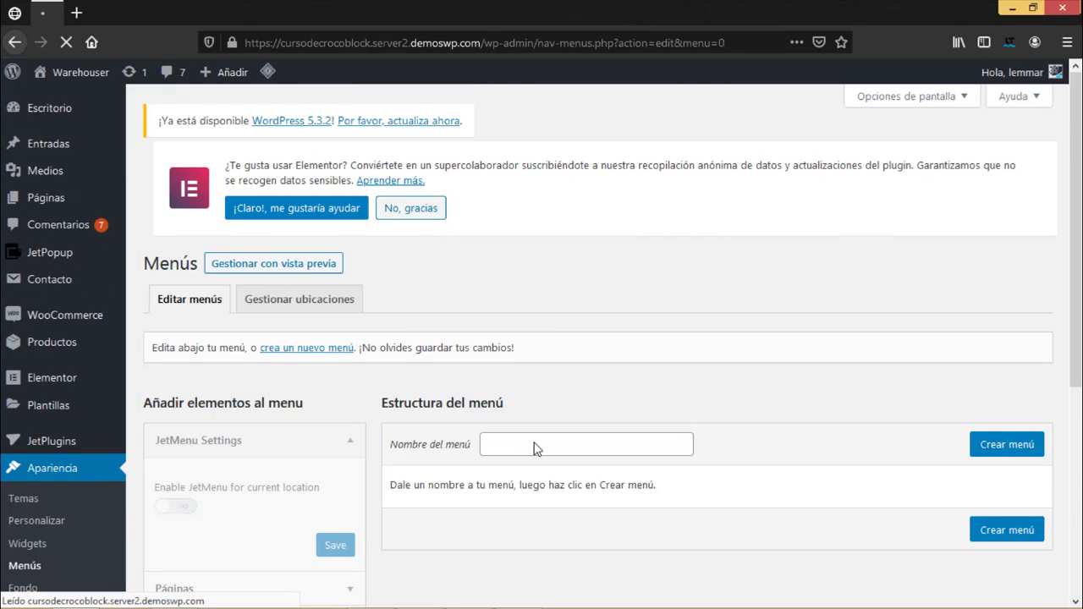
pyautogui.click(534, 445)
pyautogui.write('Meg')
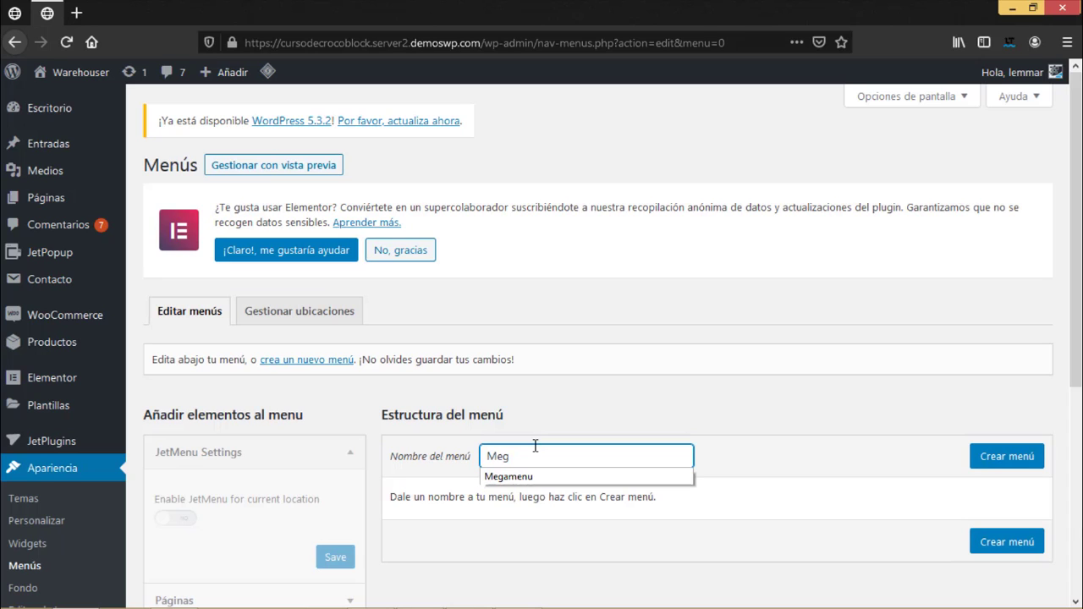
pyautogui.write('amenu')
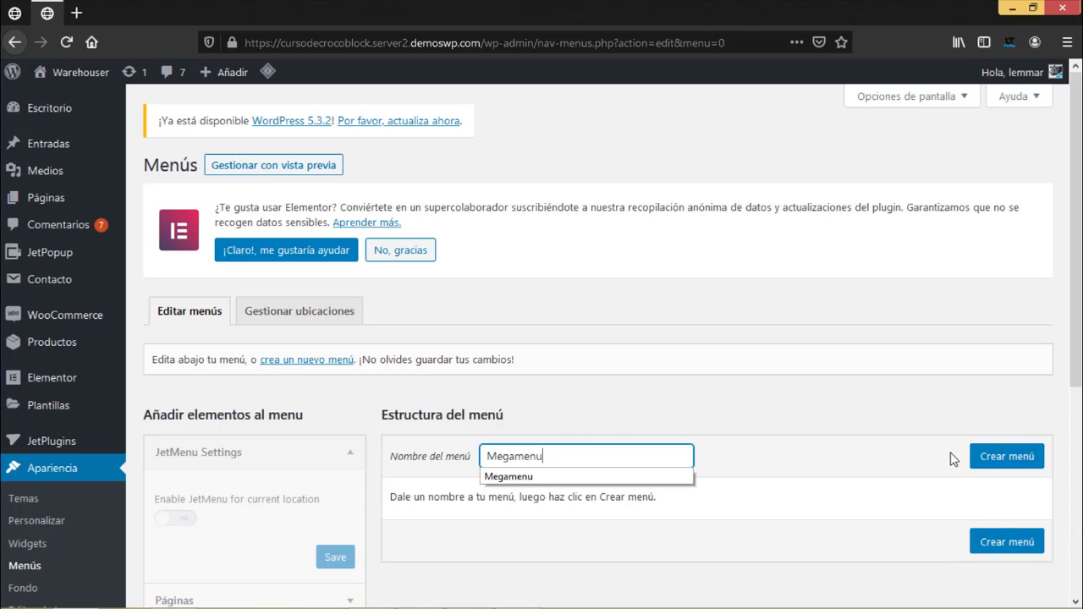
pyautogui.click(982, 457)
# - Assign the Megamenu menu to the Main display location and save the menu
pyautogui.scroll(-4, 745, 405)
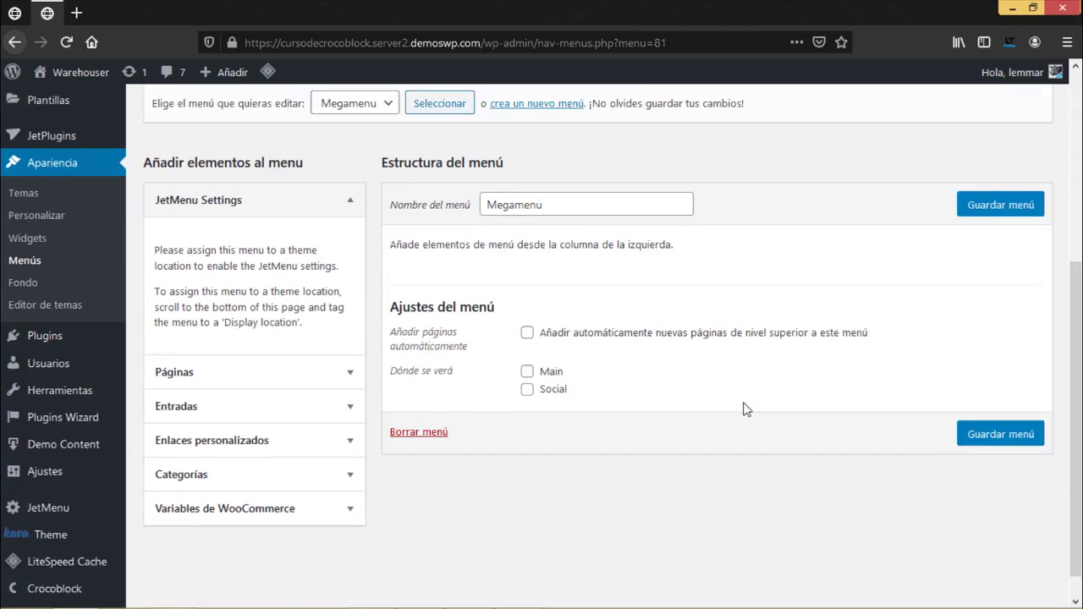
pyautogui.scroll(-1, 744, 409)
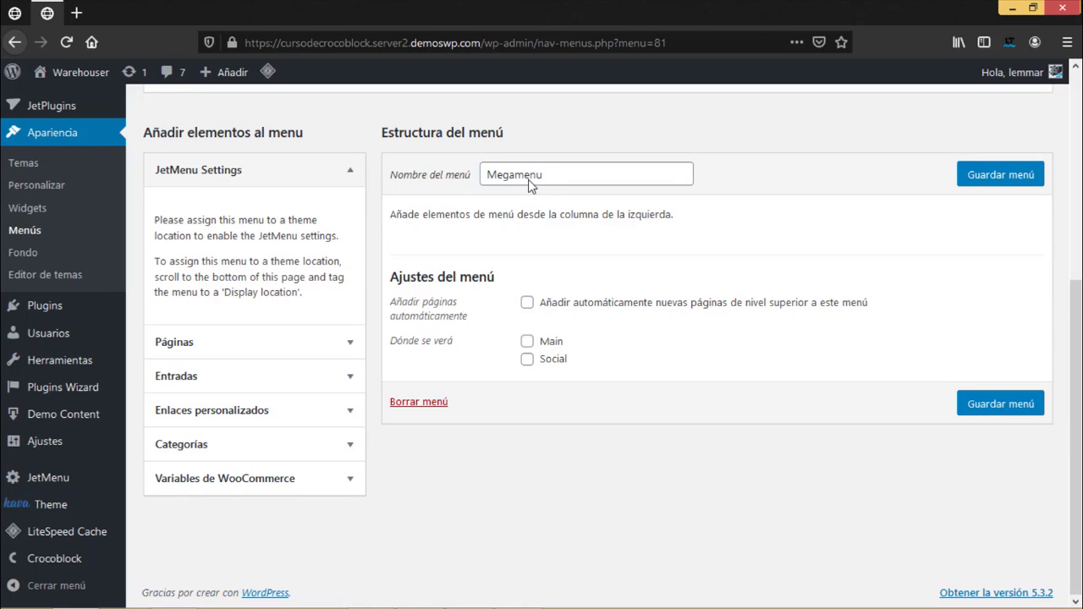
pyautogui.click(528, 342)
pyautogui.click(984, 407)
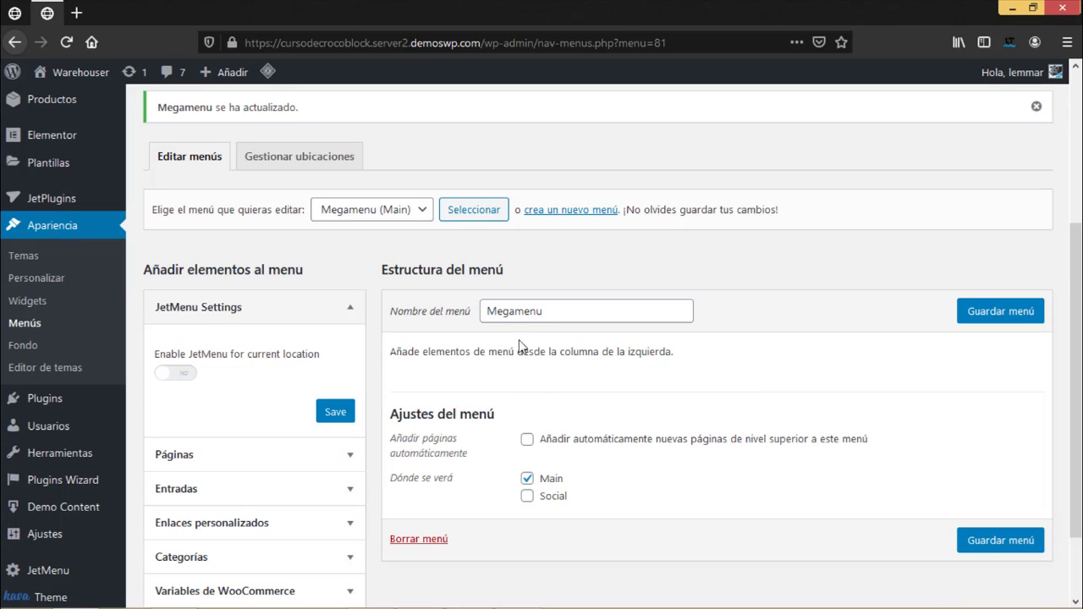
# - Add the Tienda page to the Megamenu menu
pyautogui.click(213, 457)
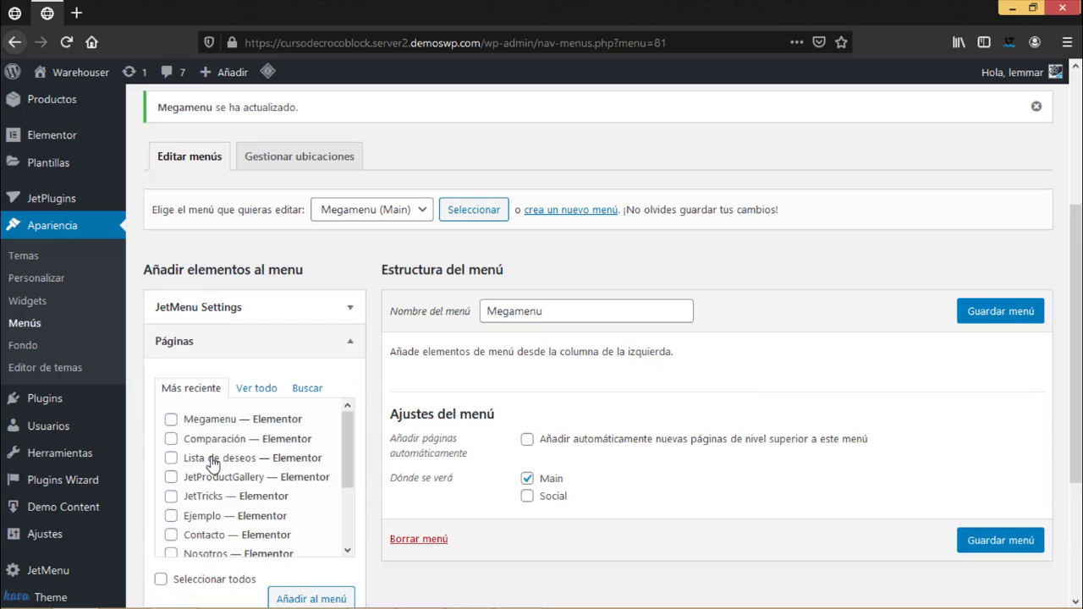
pyautogui.scroll(-2, 282, 504)
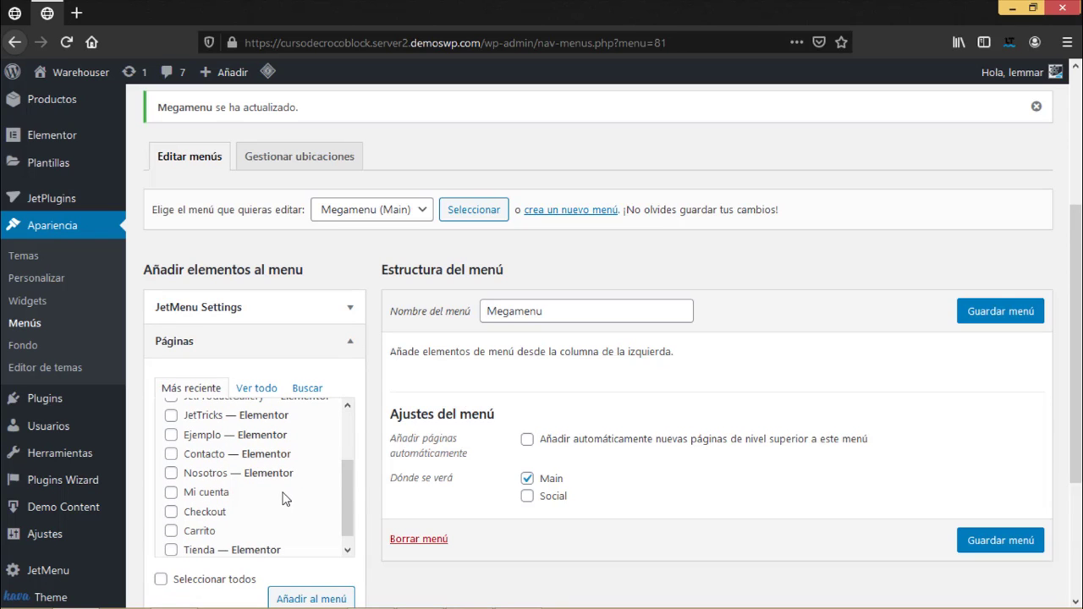
pyautogui.scroll(-1, 285, 499)
pyautogui.click(195, 536)
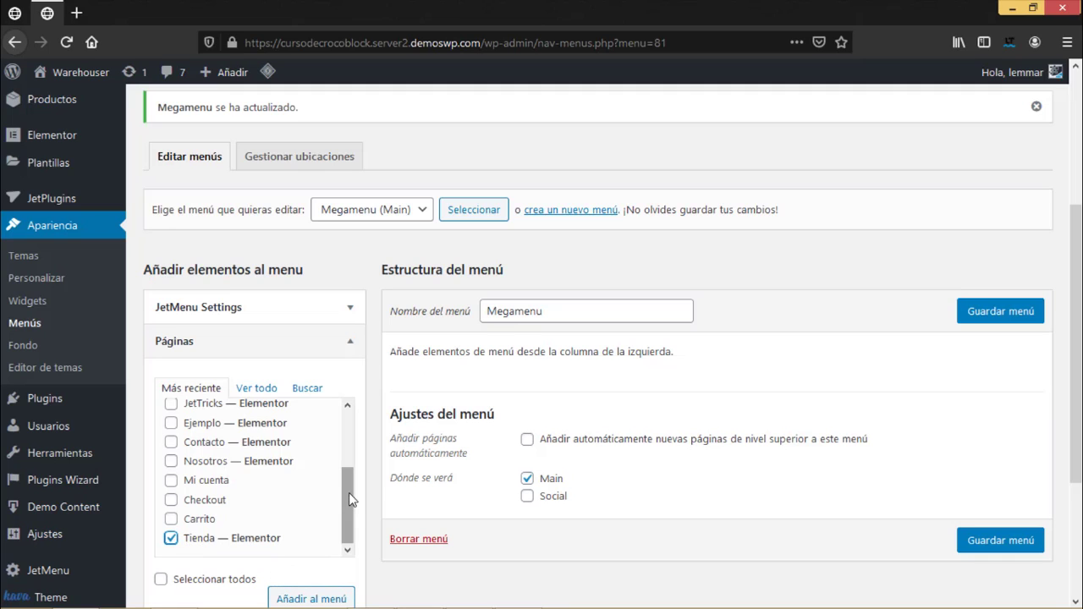
pyautogui.click(304, 599)
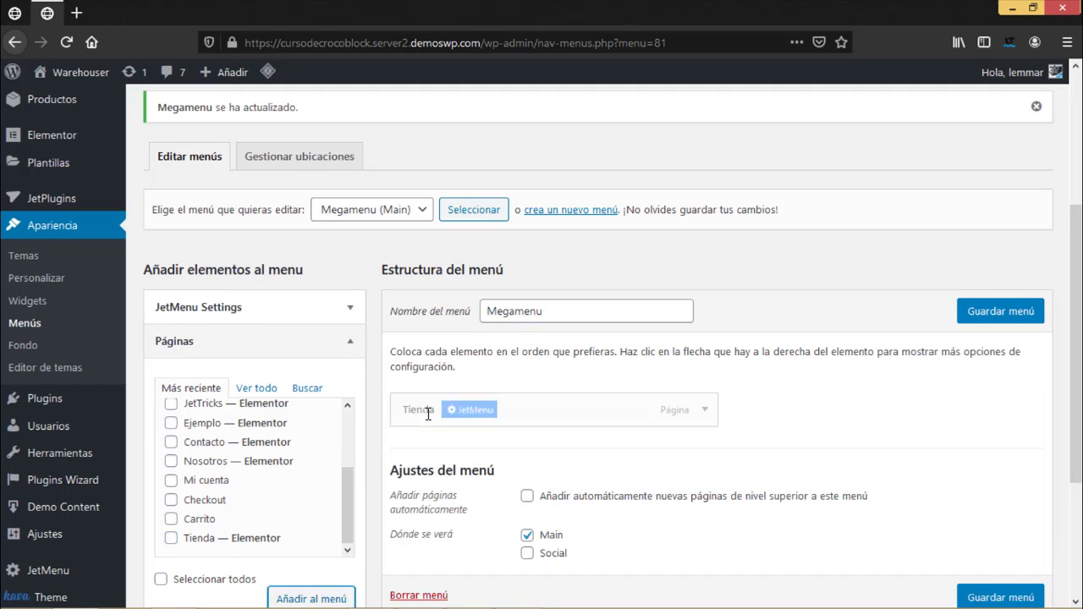
# - Add a custom link to the menu with the text Nosotros and the URL #
pyautogui.scroll(-3, 543, 417)
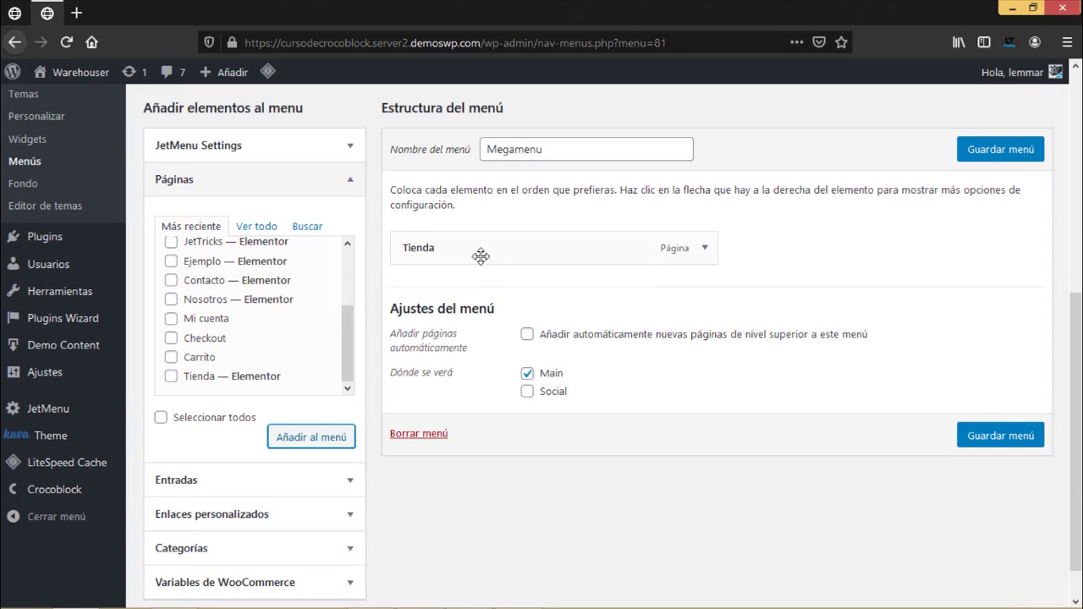
pyautogui.click(225, 514)
pyautogui.click(258, 428)
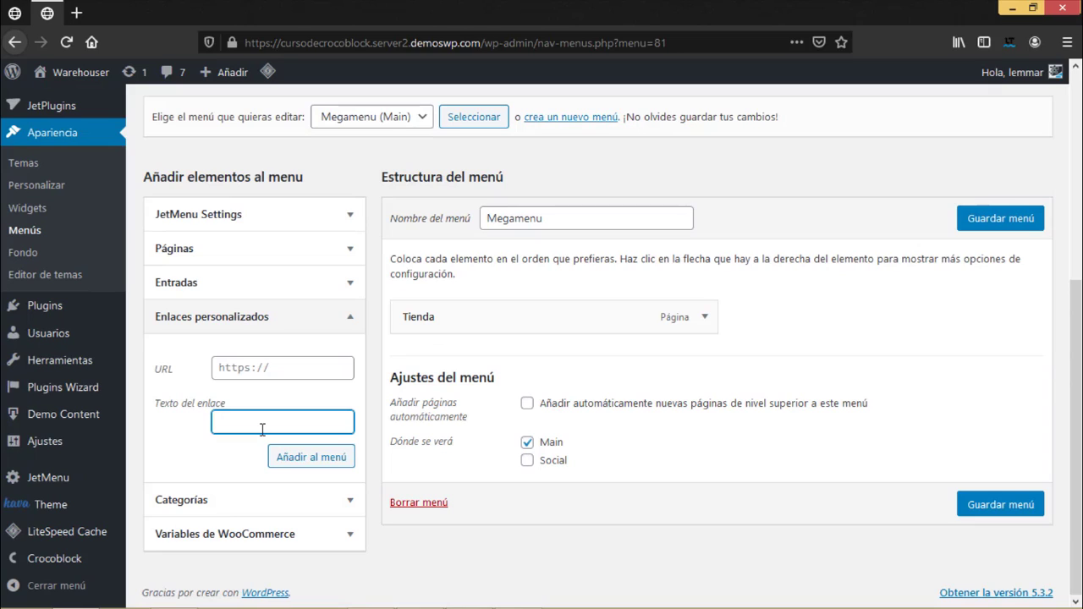
pyautogui.write('Nosotros')
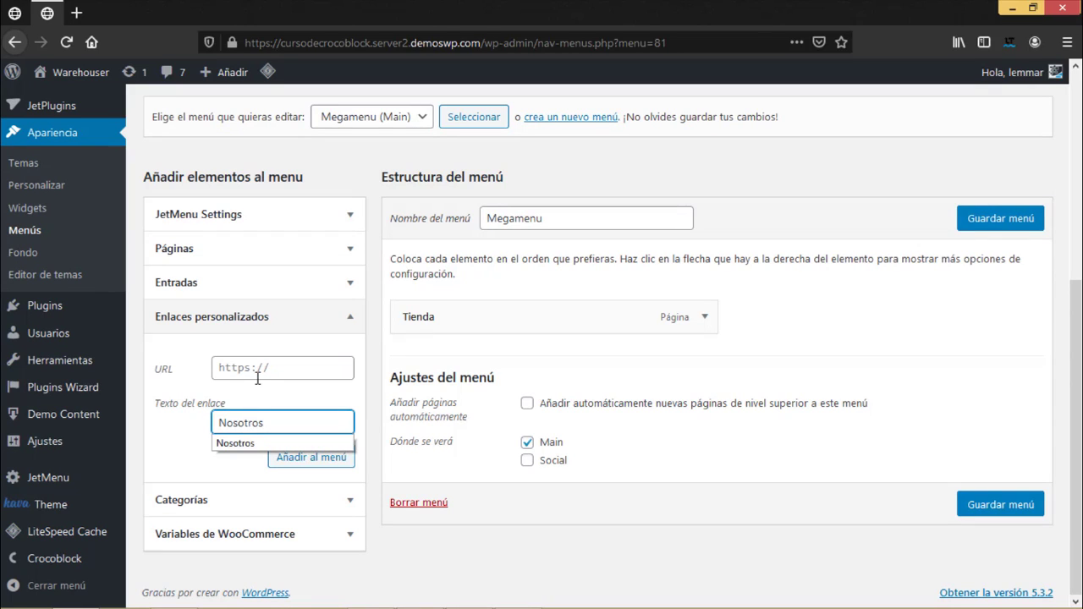
pyautogui.click(258, 378)
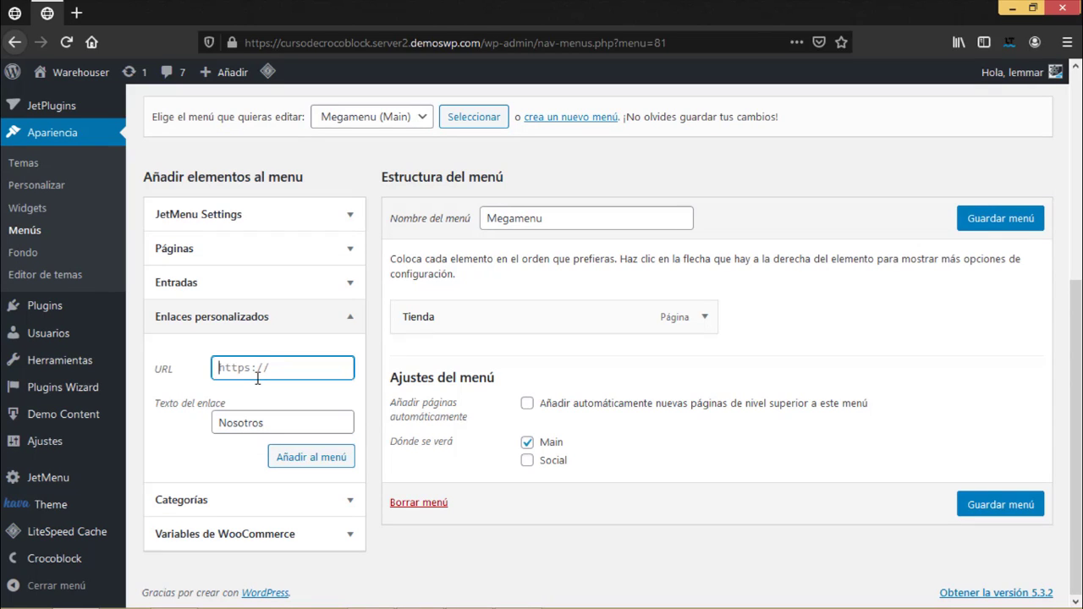
pyautogui.write('#')
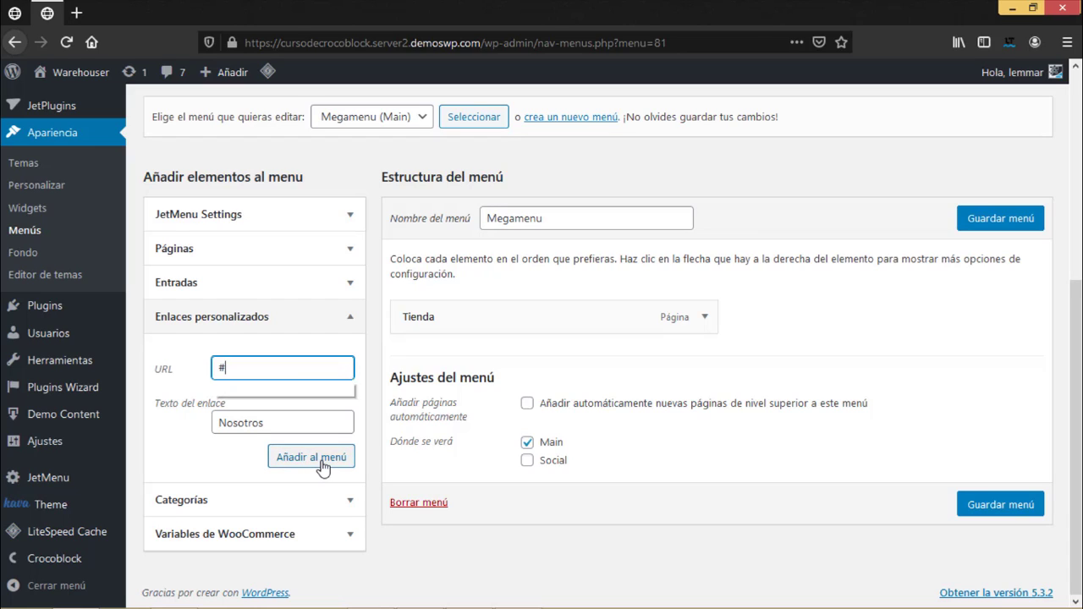
pyautogui.click(315, 458)
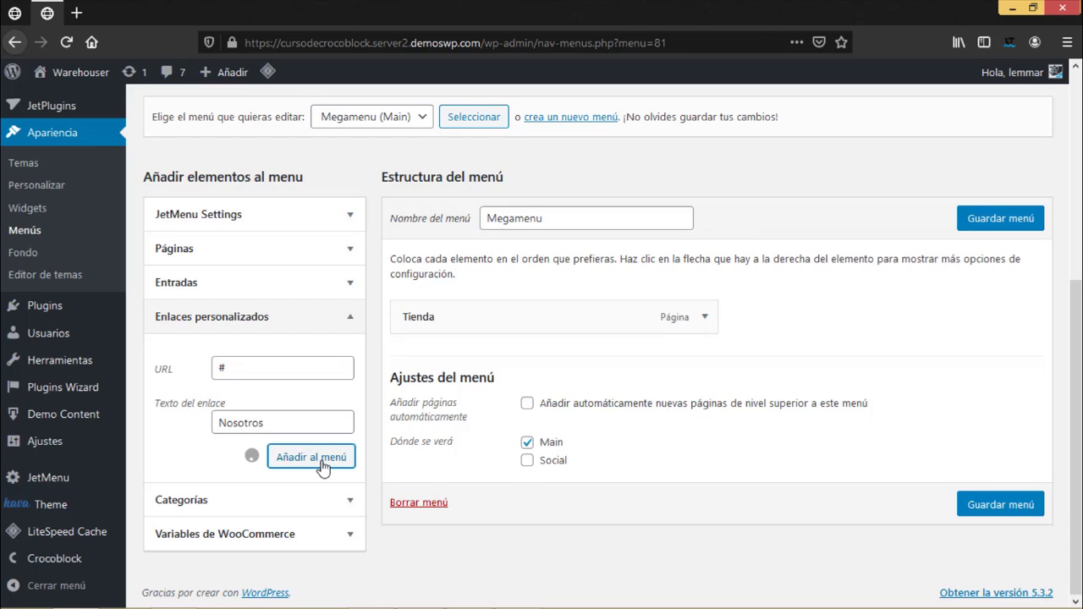
# - Add a custom link to the menu with the text Contacto and the URL #
pyautogui.click(267, 425)
pyautogui.write('Contacto')
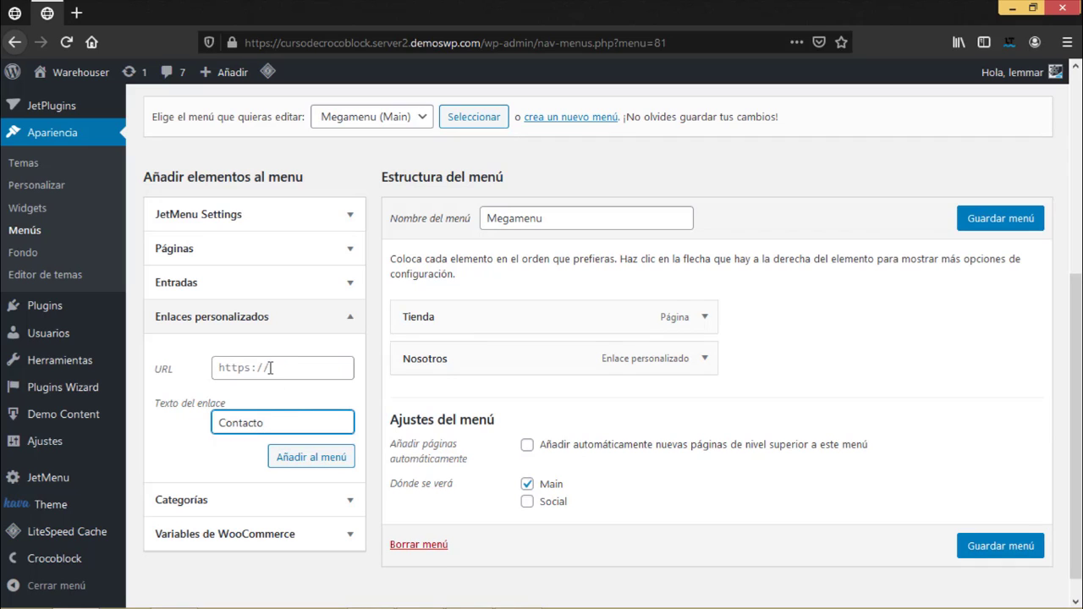
pyautogui.click(271, 368)
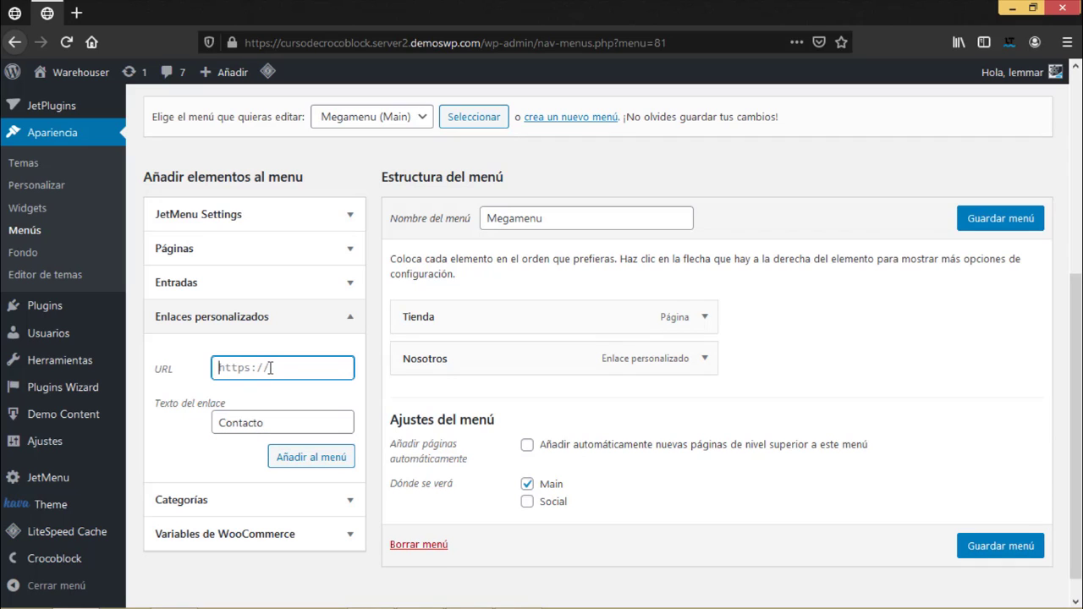
pyautogui.click(306, 468)
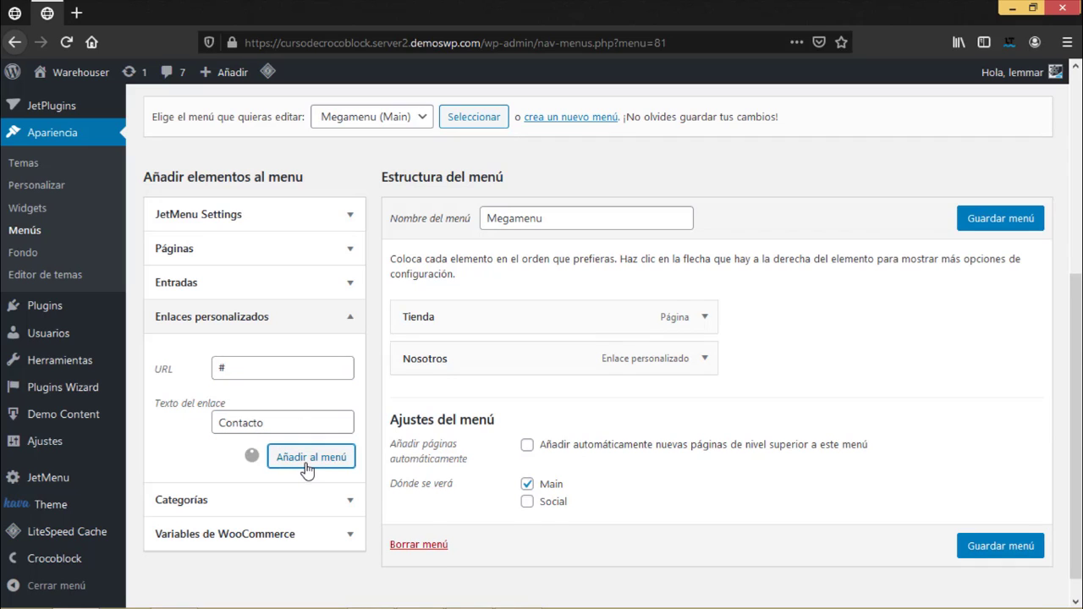
# - Enable the mega submenu for the Tienda item in its JetMenu settings and open its content for editing
pyautogui.moveTo(481, 328)
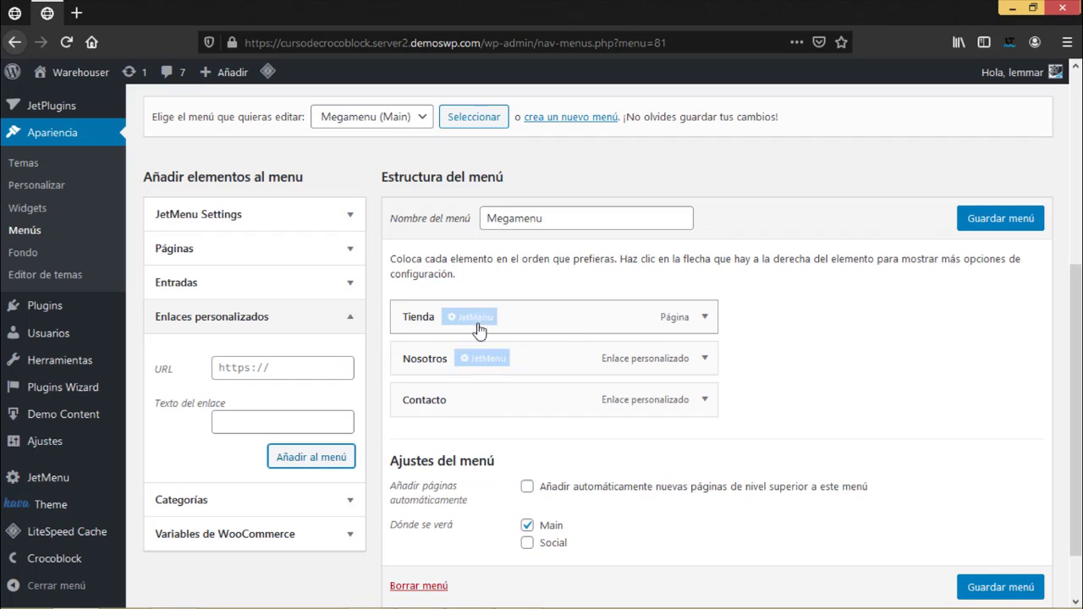
pyautogui.click(474, 320)
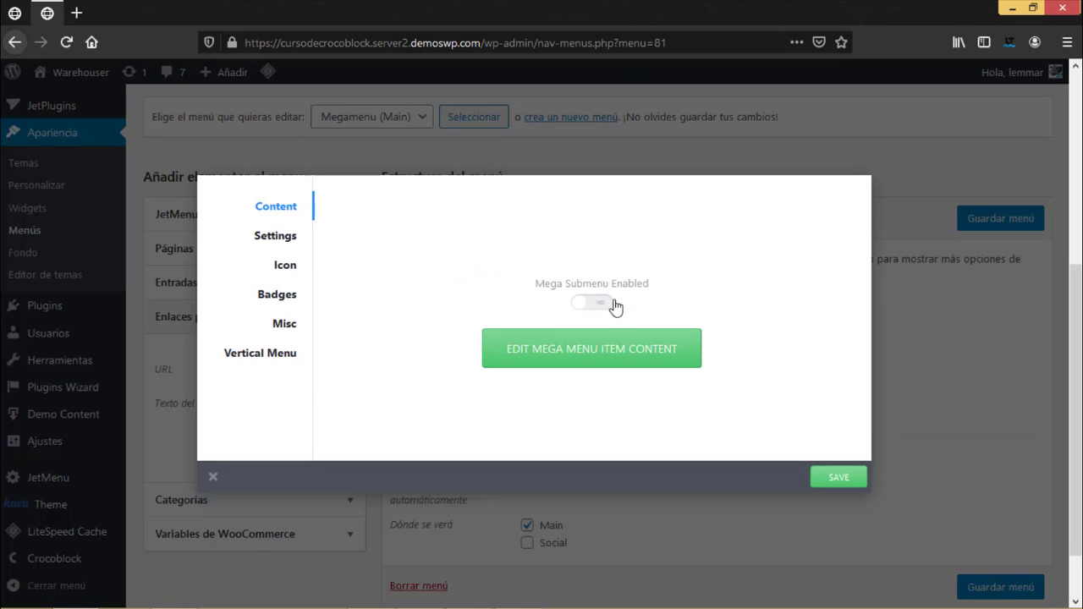
pyautogui.click(596, 304)
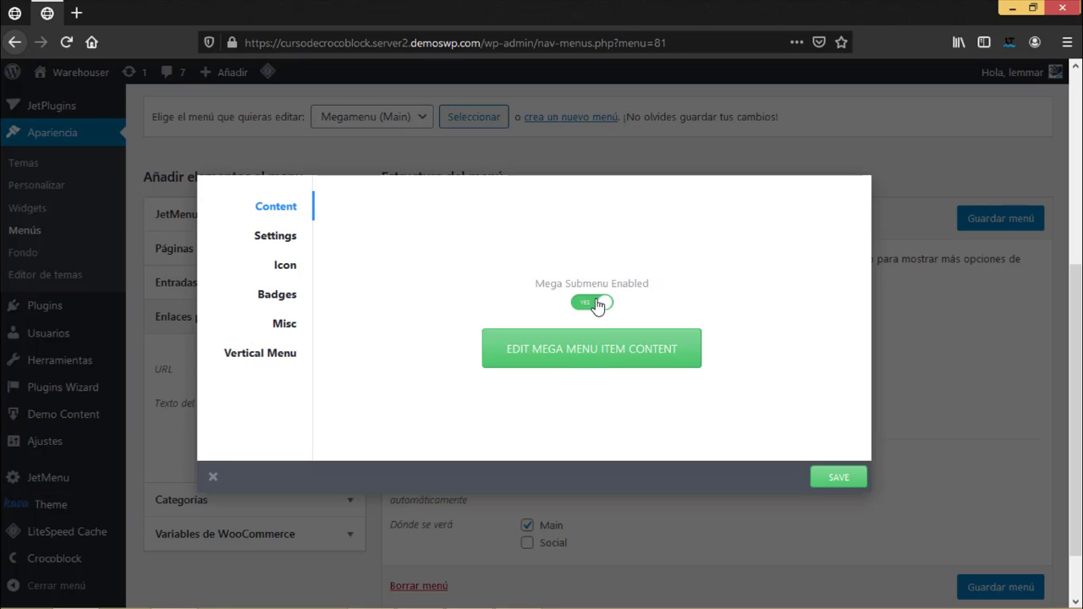
pyautogui.click(562, 365)
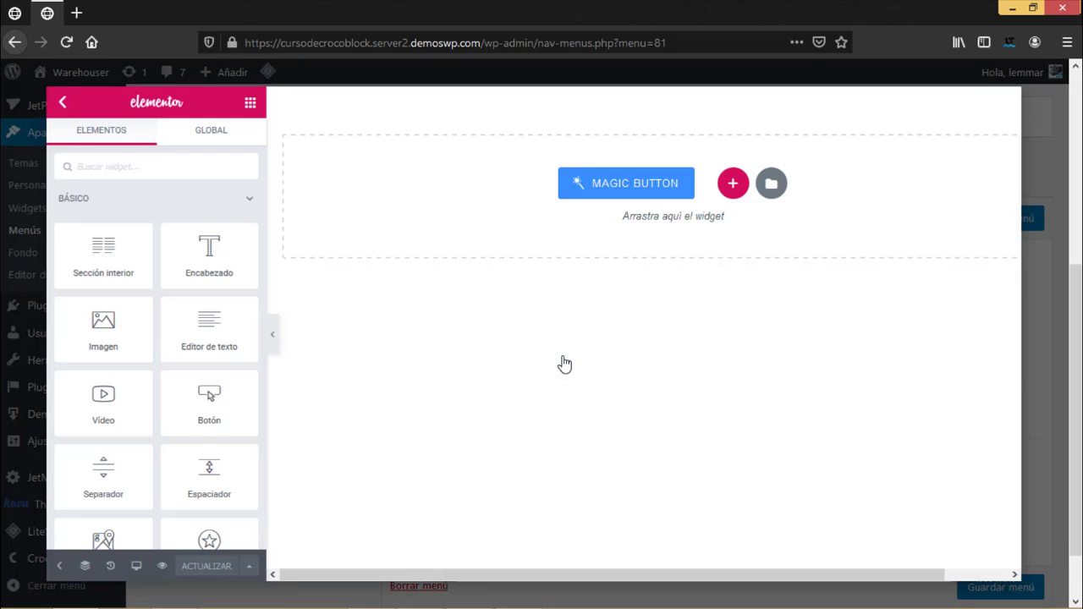
# - Insert the saved template Products into the Tienda mega menu without importing its page settings, then update the content and close the editor
pyautogui.click(775, 188)
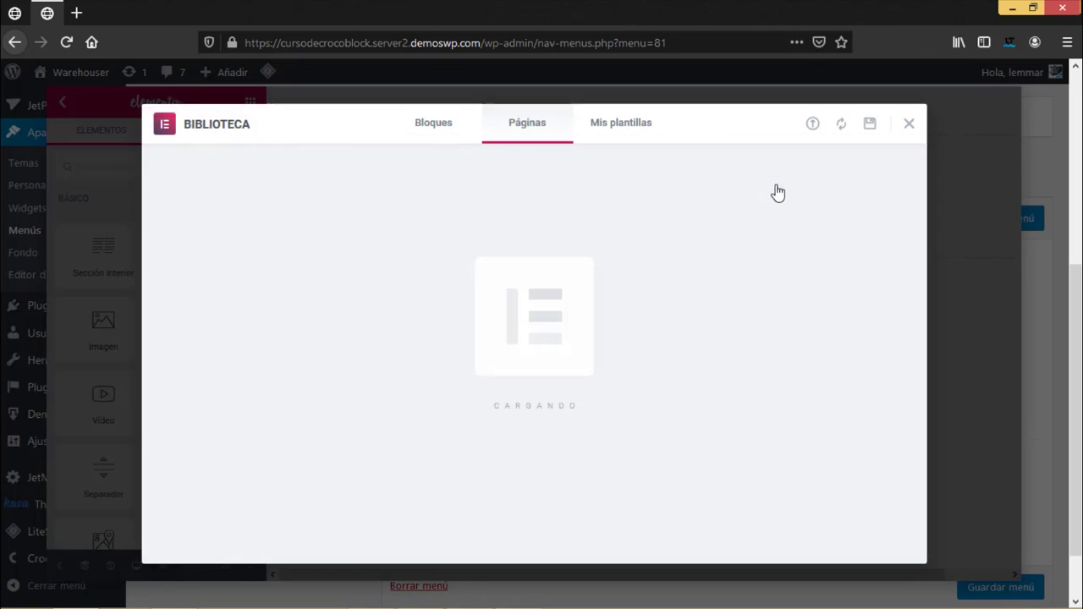
pyautogui.click(629, 126)
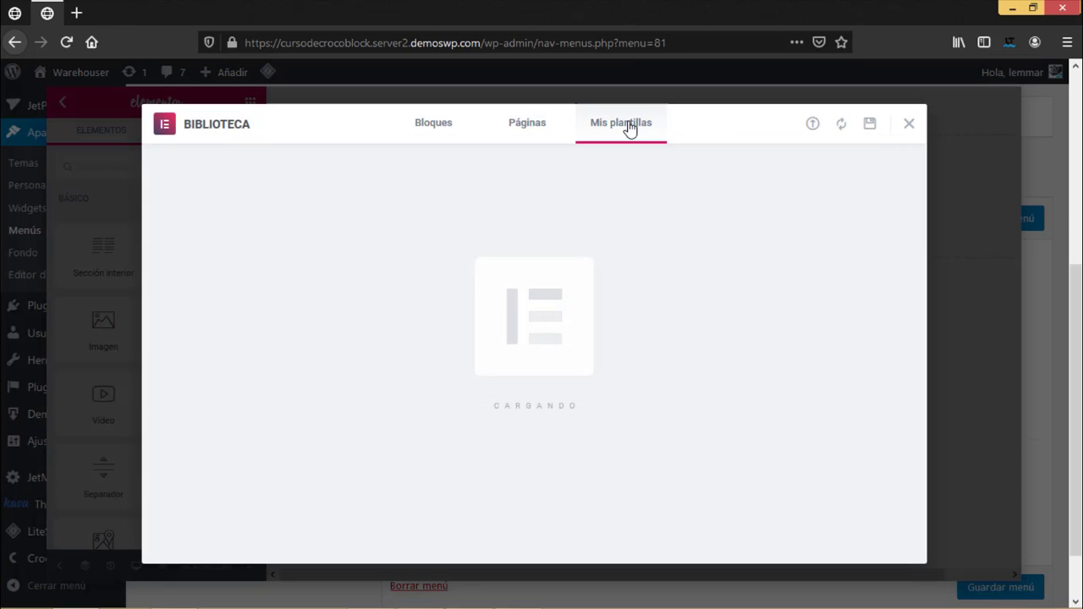
pyautogui.scroll(-10, 507, 373)
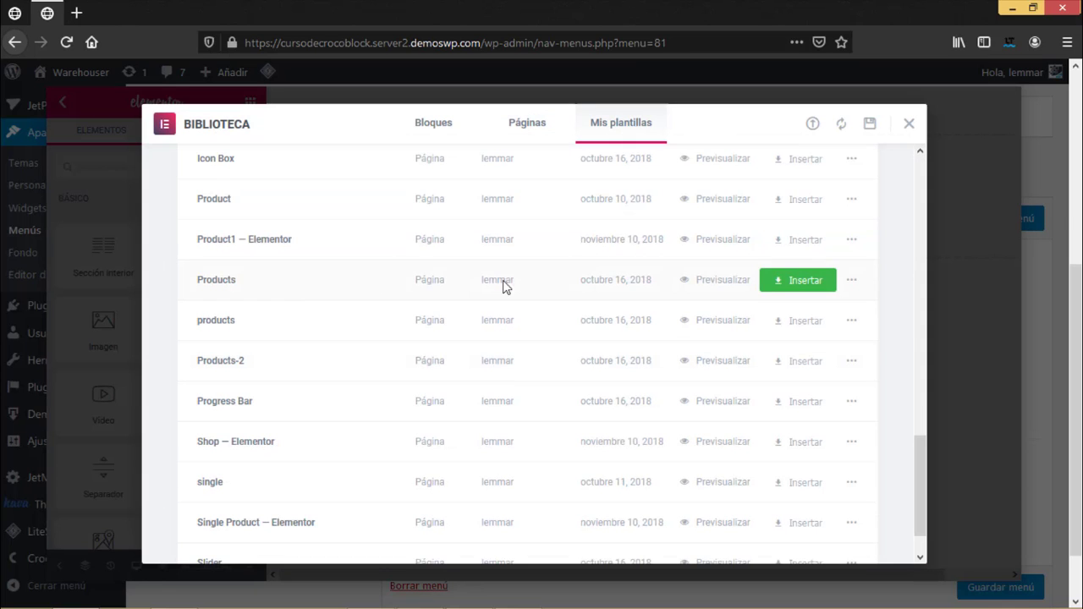
pyautogui.click(804, 280)
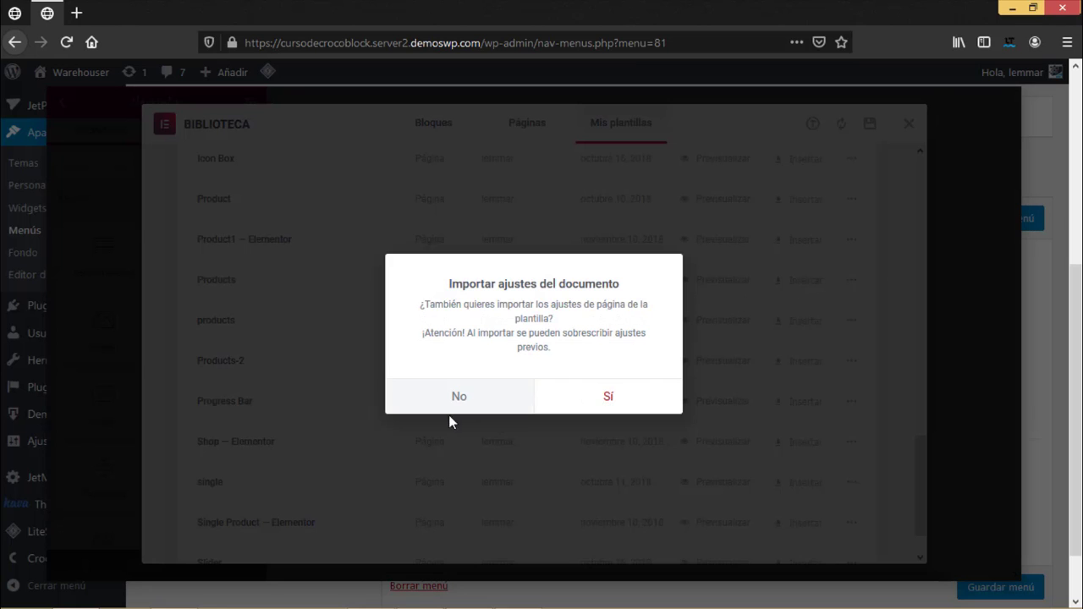
pyautogui.click(472, 398)
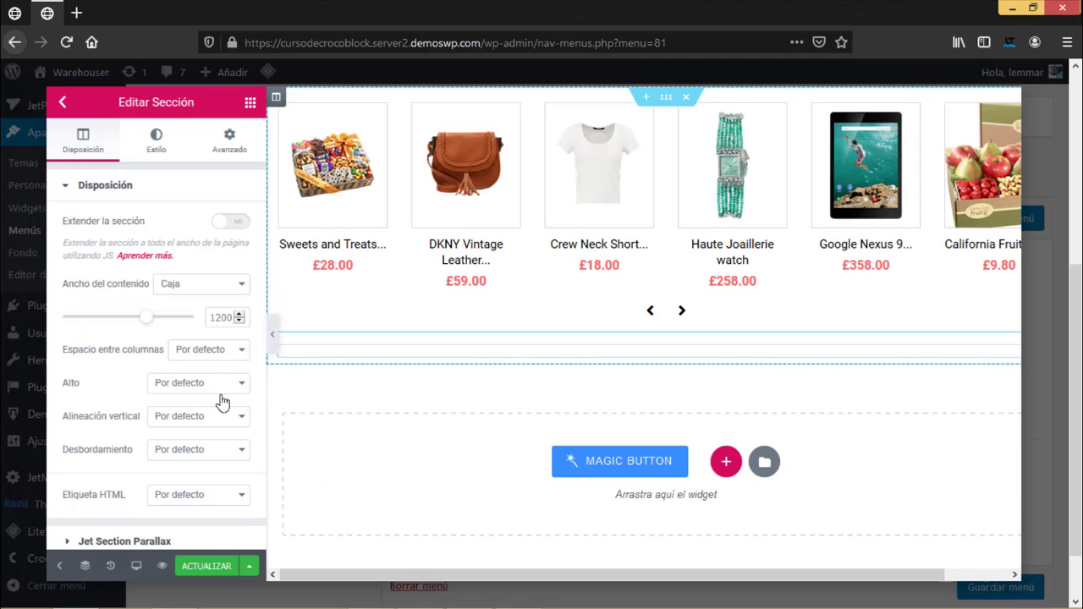
pyautogui.click(213, 564)
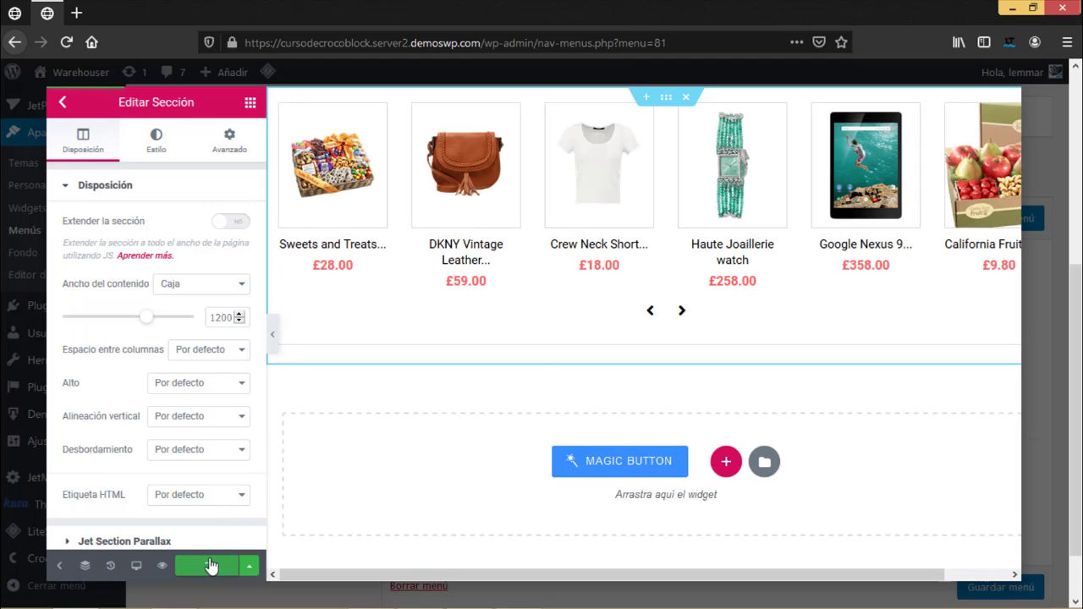
pyautogui.click(61, 569)
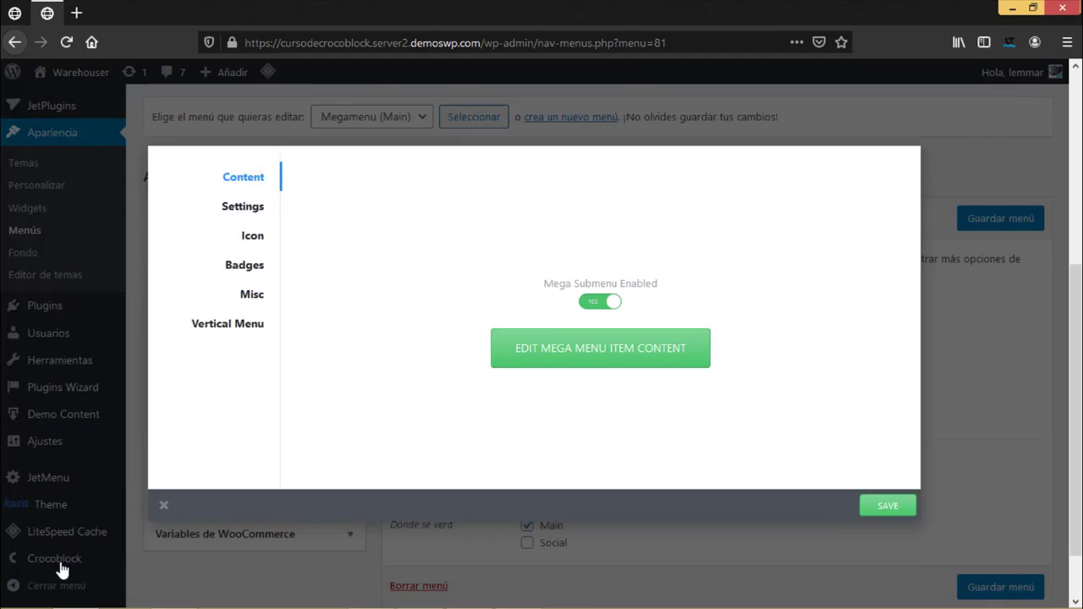
# - Filter the menu icons by shop, choose fa-shopping-bag as the Tienda item's icon, and close its JetMenu settings
pyautogui.click(277, 241)
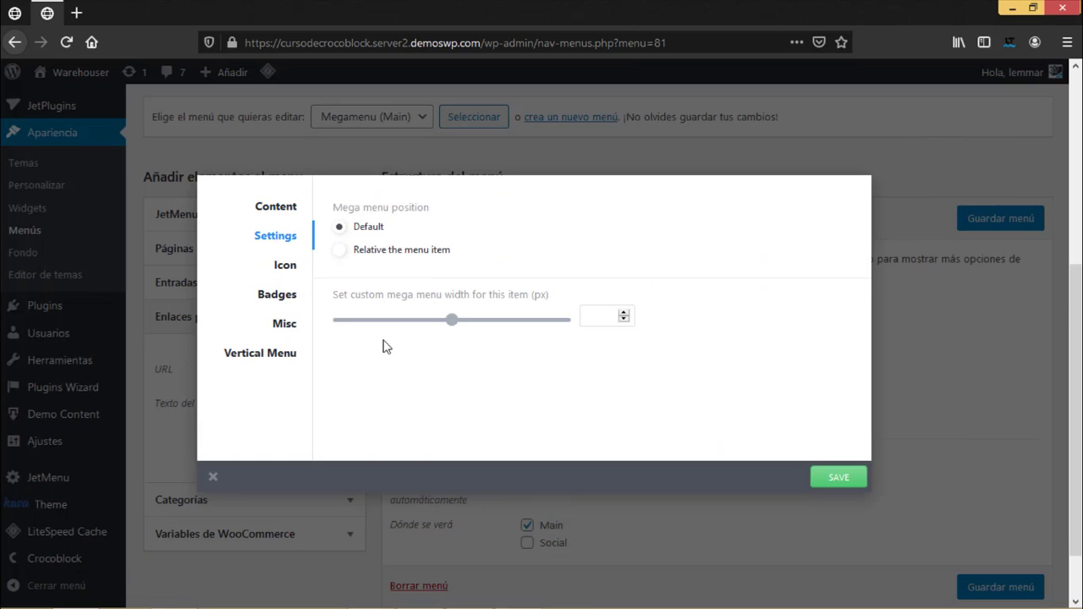
pyautogui.click(280, 269)
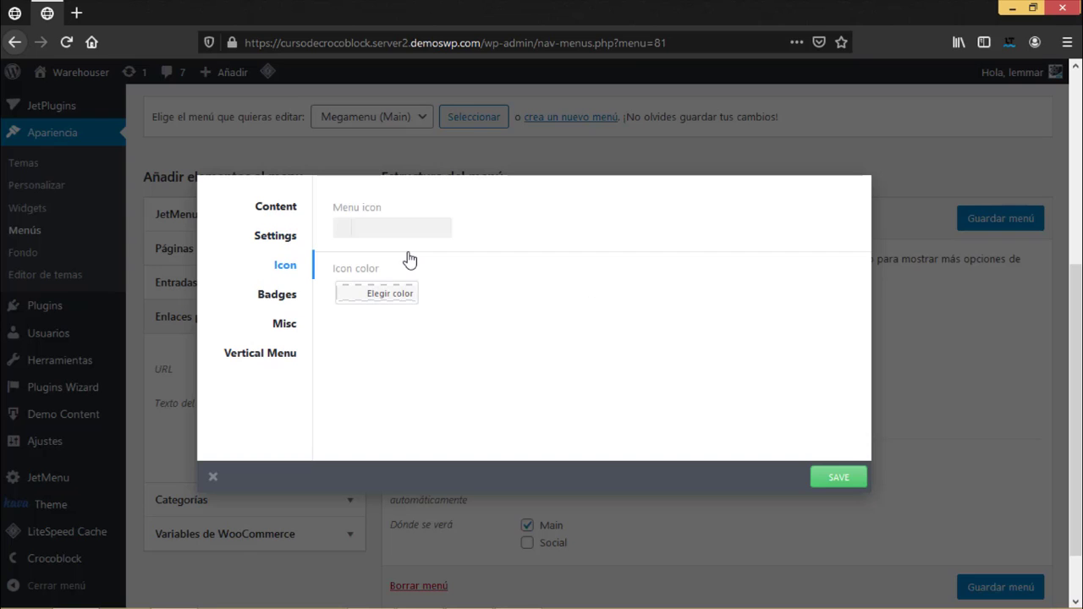
pyautogui.click(383, 235)
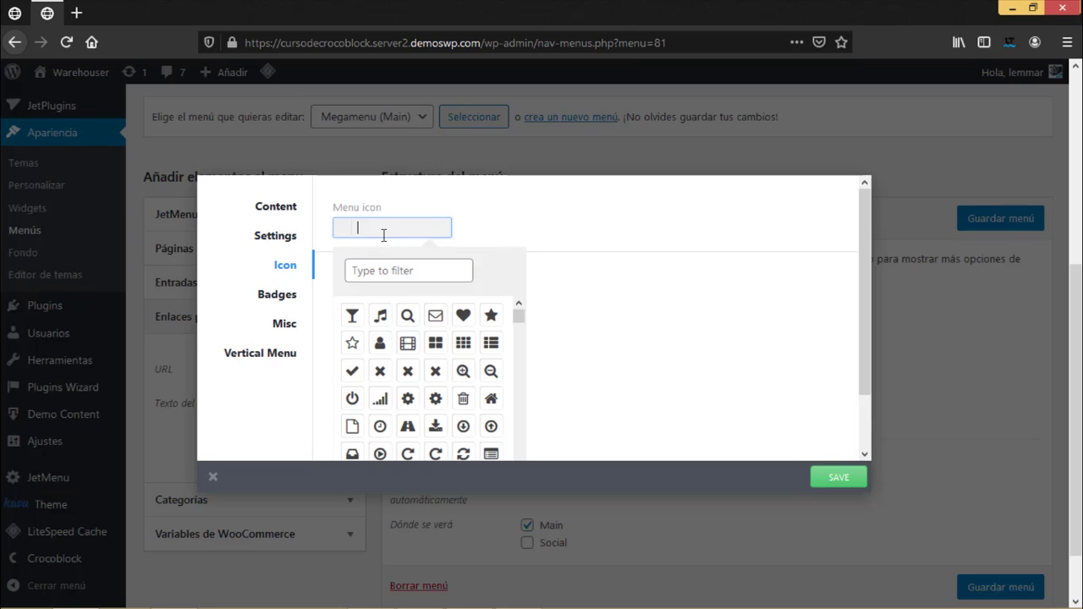
pyautogui.click(388, 269)
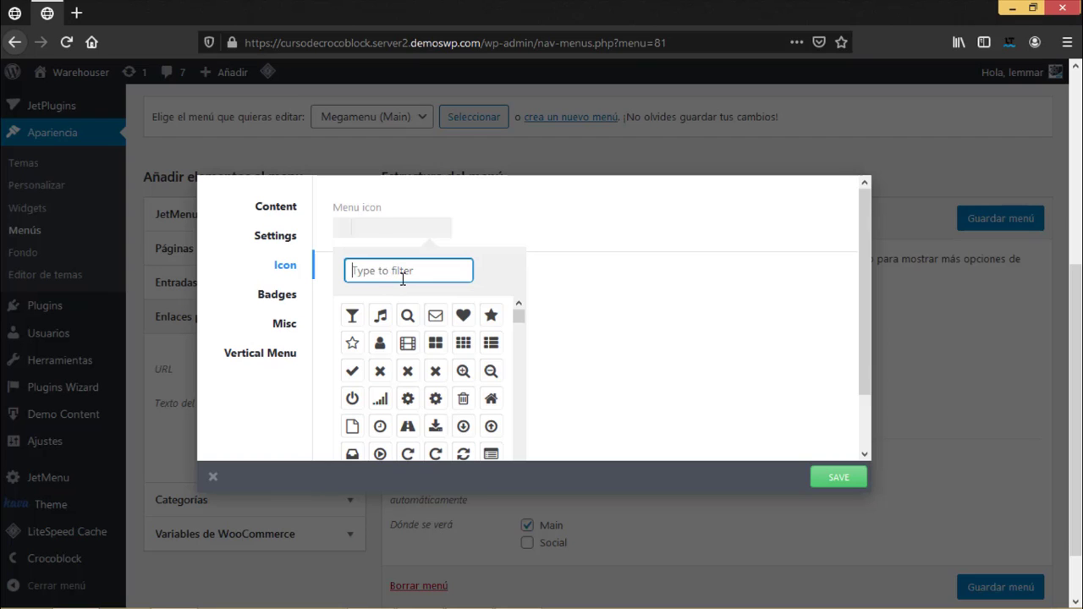
pyautogui.write('sh')
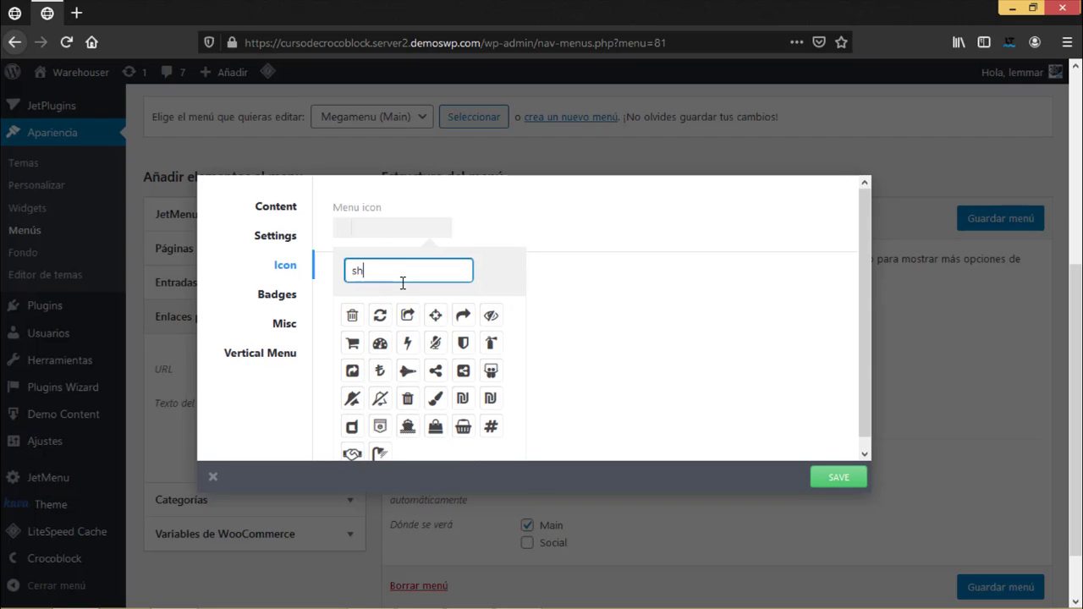
pyautogui.write('op')
pyautogui.click(380, 315)
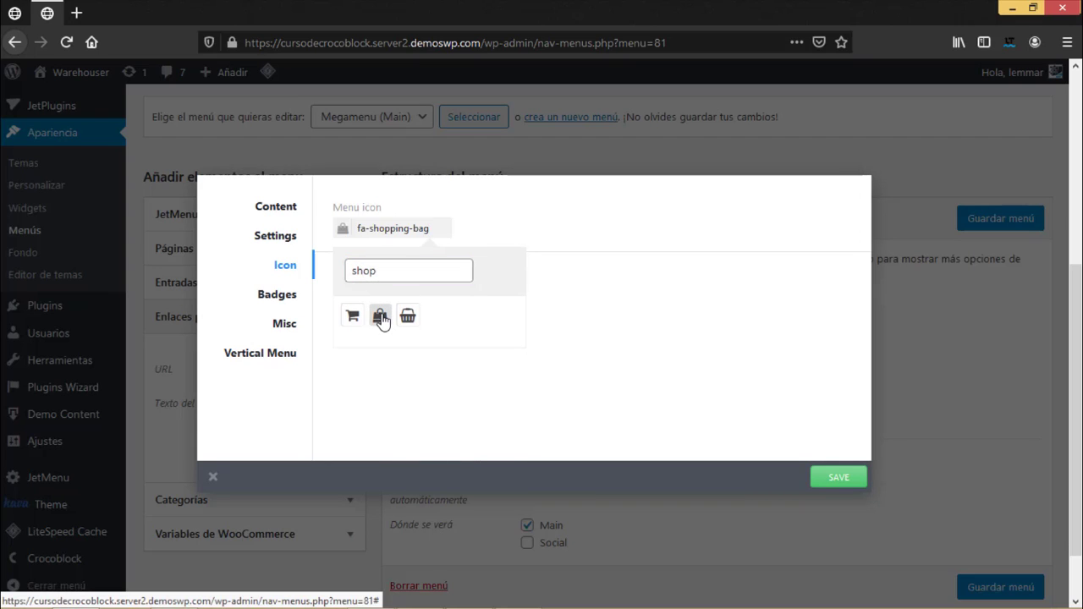
pyautogui.click(279, 296)
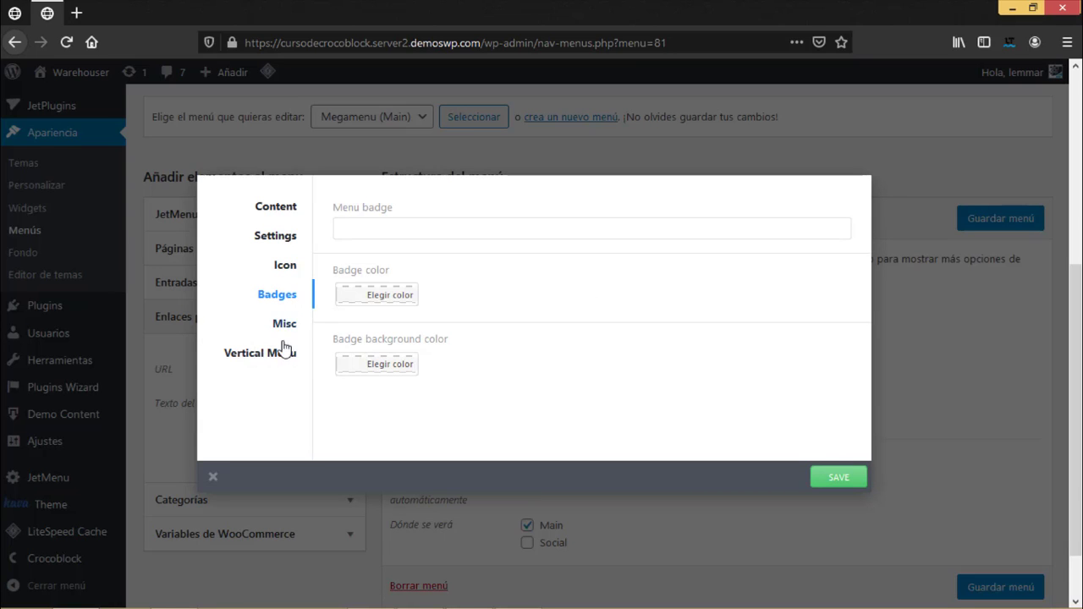
pyautogui.click(284, 353)
pyautogui.click(213, 478)
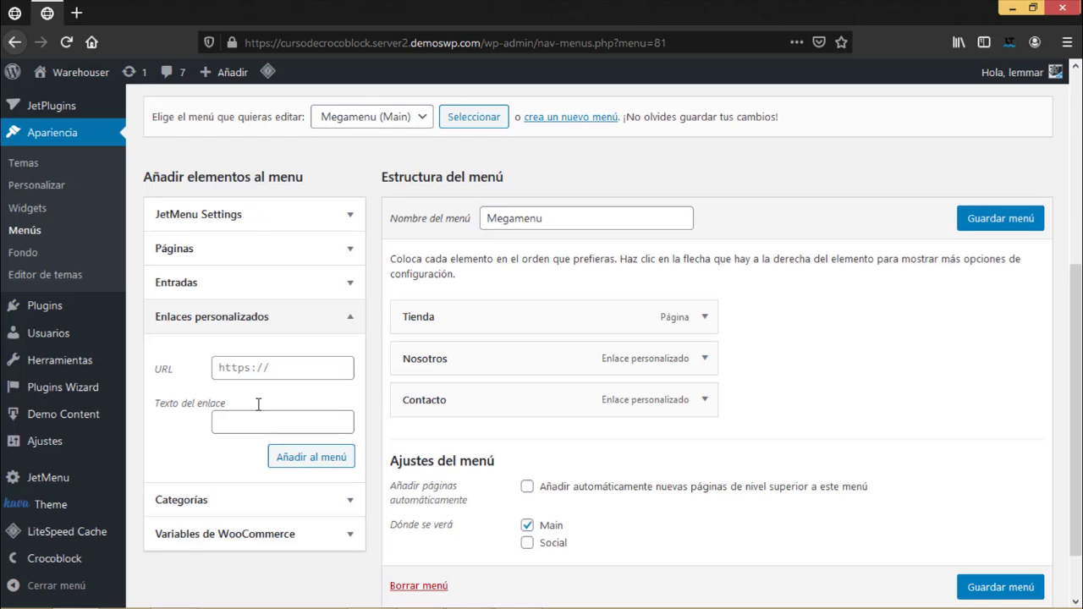
# - Enable the mega submenu for the Nosotros item in its JetMenu settings and open its content for editing
pyautogui.click(477, 363)
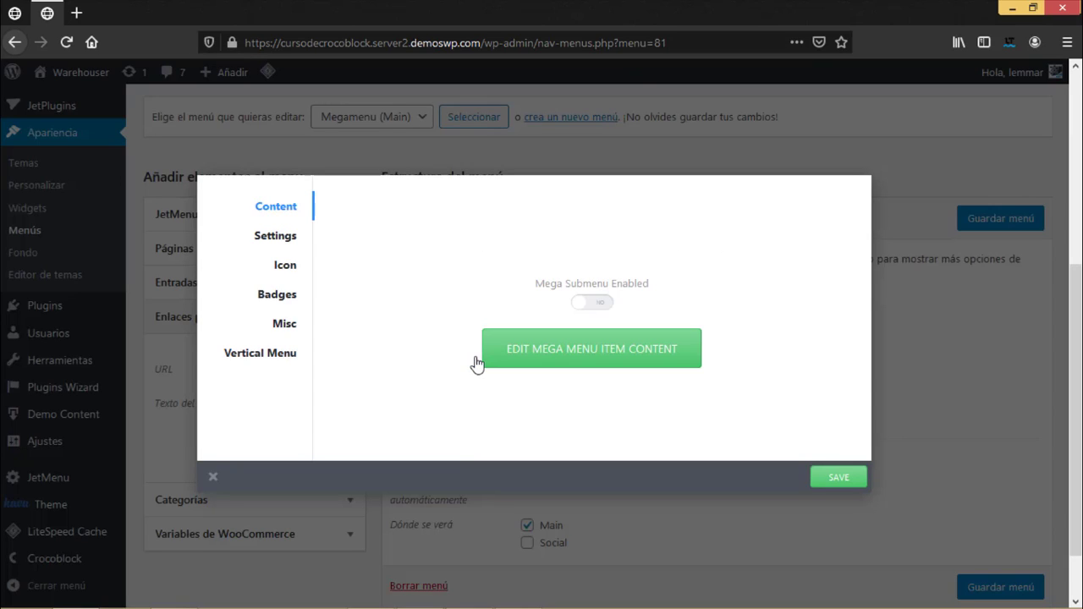
pyautogui.click(589, 302)
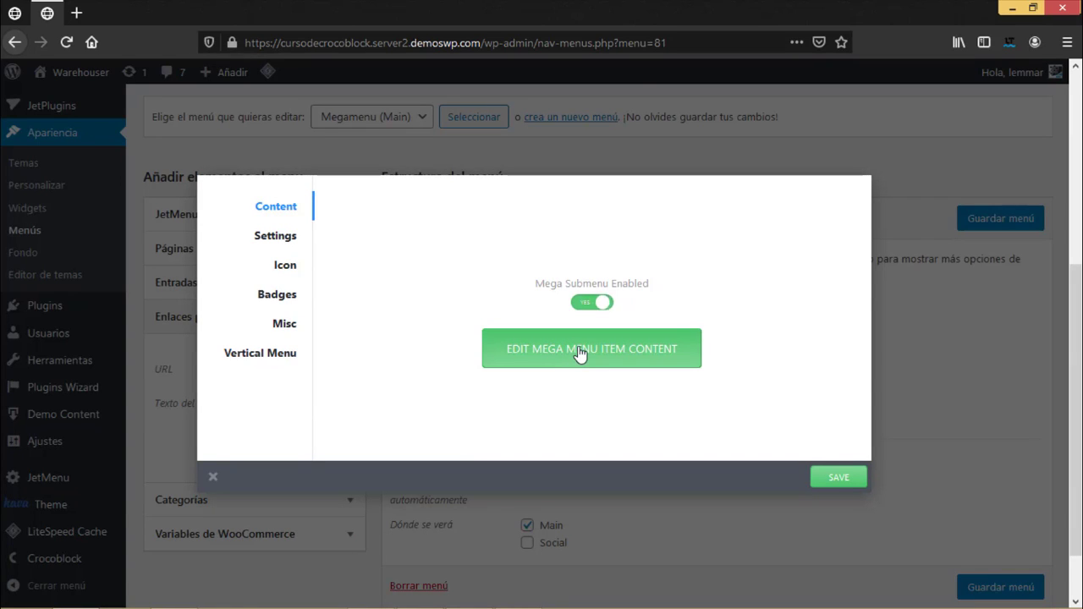
pyautogui.click(581, 354)
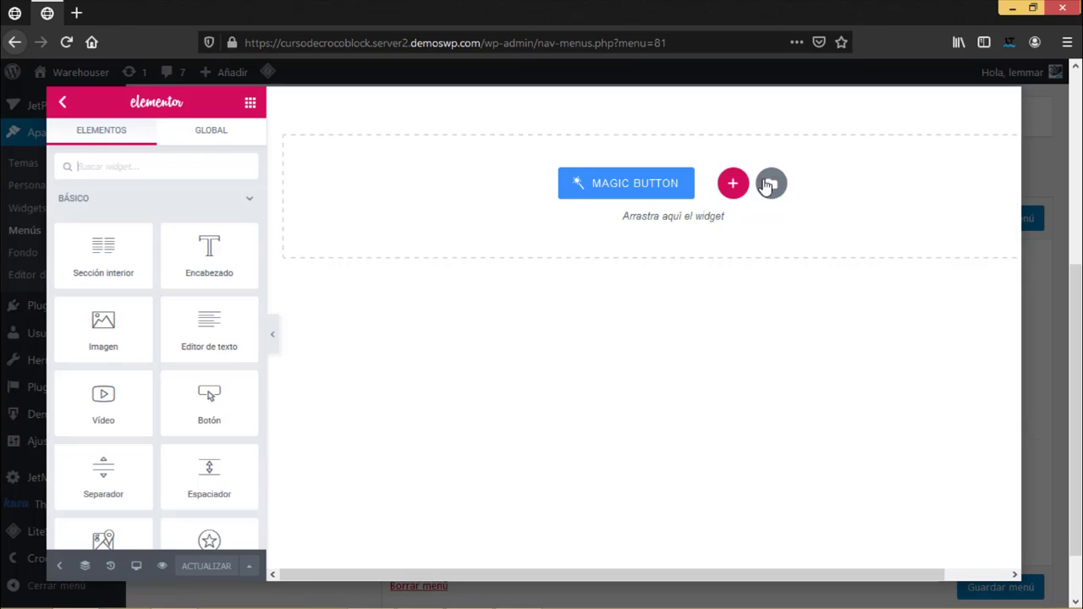
# - Insert the third saved About template into the Nosotros mega menu without its page settings, then update the content and close the editor
pyautogui.click(770, 184)
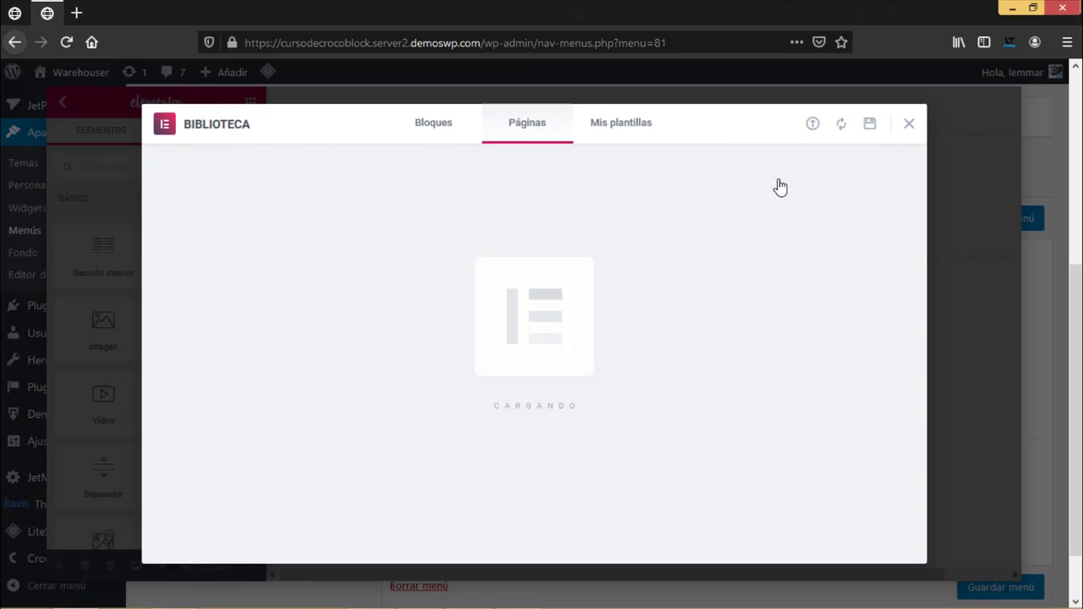
pyautogui.click(611, 125)
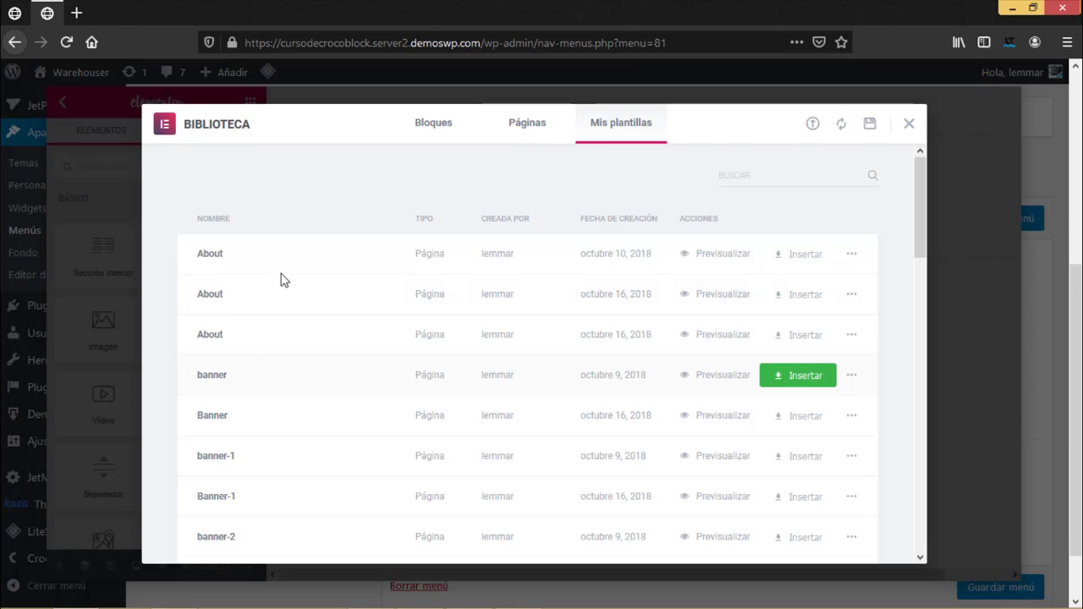
pyautogui.click(799, 336)
pyautogui.click(517, 401)
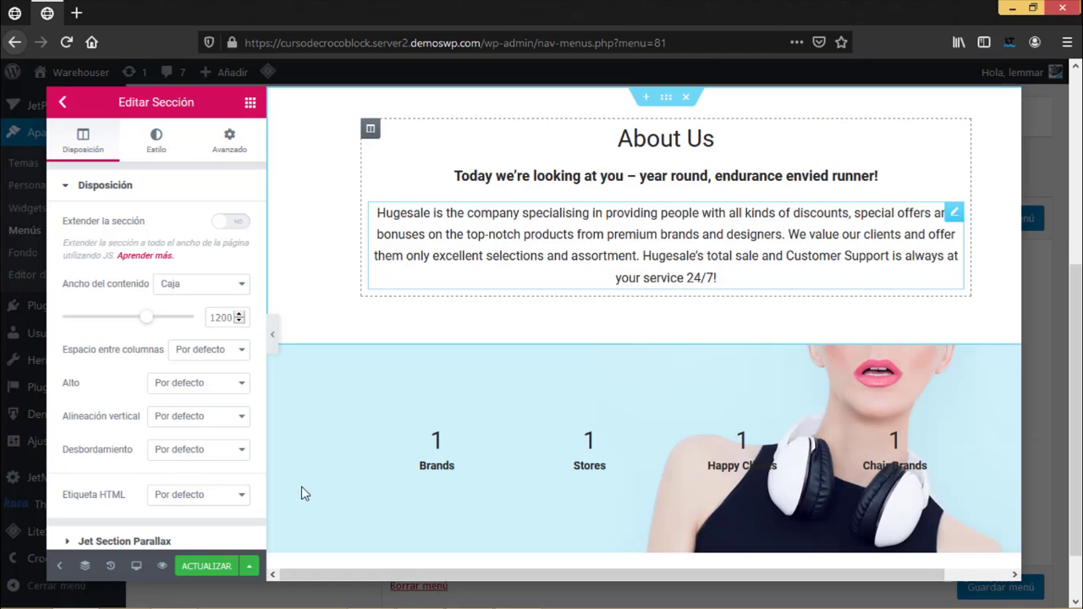
pyautogui.click(206, 565)
pyautogui.click(57, 567)
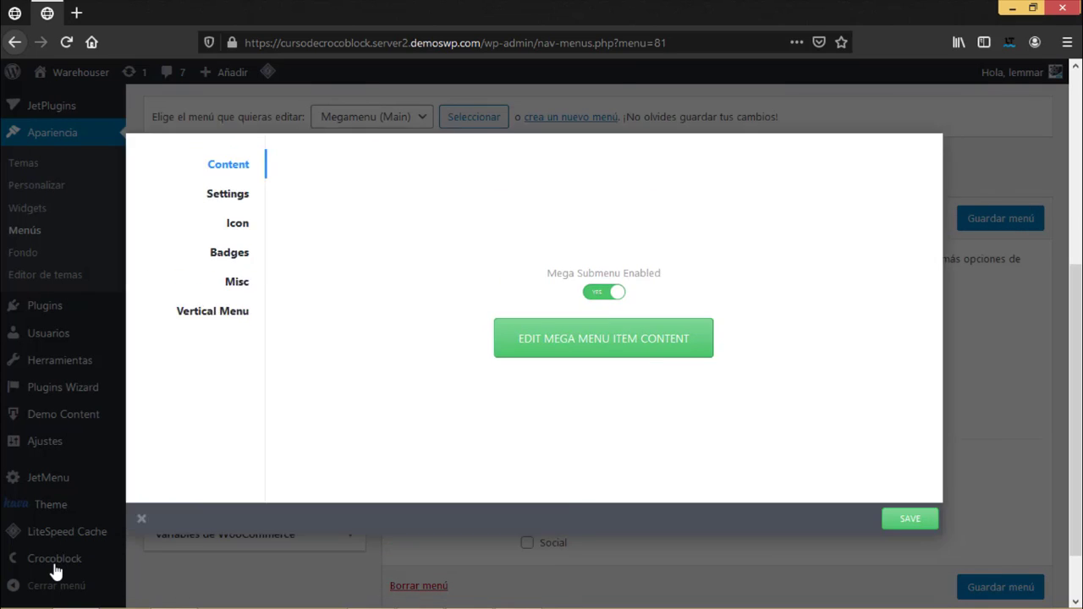
# - Set the Nosotros item's menu icon to fa-user, then save and close its JetMenu settings
pyautogui.click(281, 238)
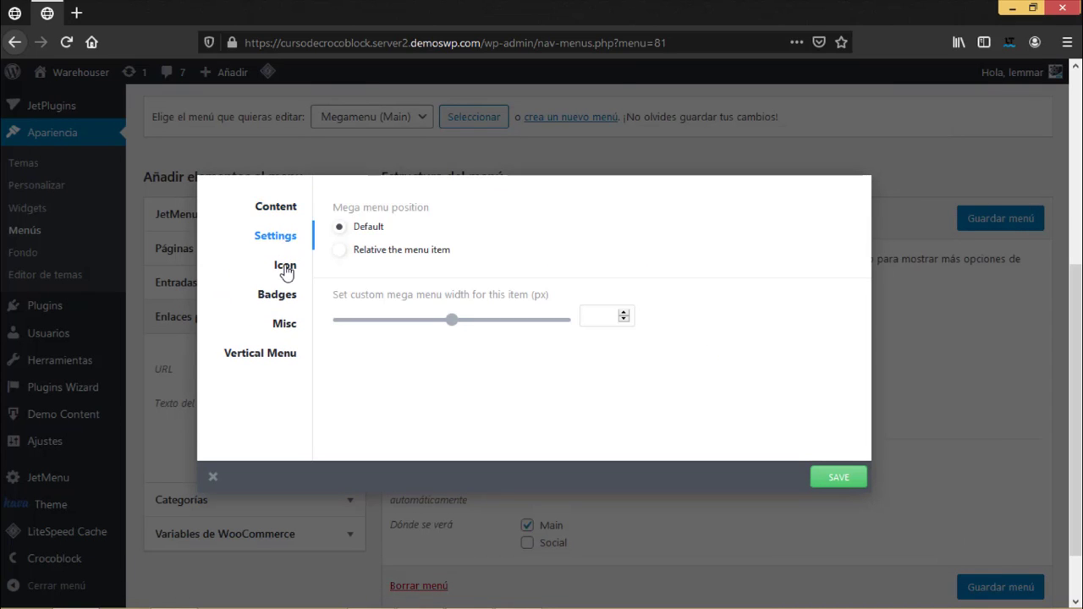
pyautogui.click(286, 267)
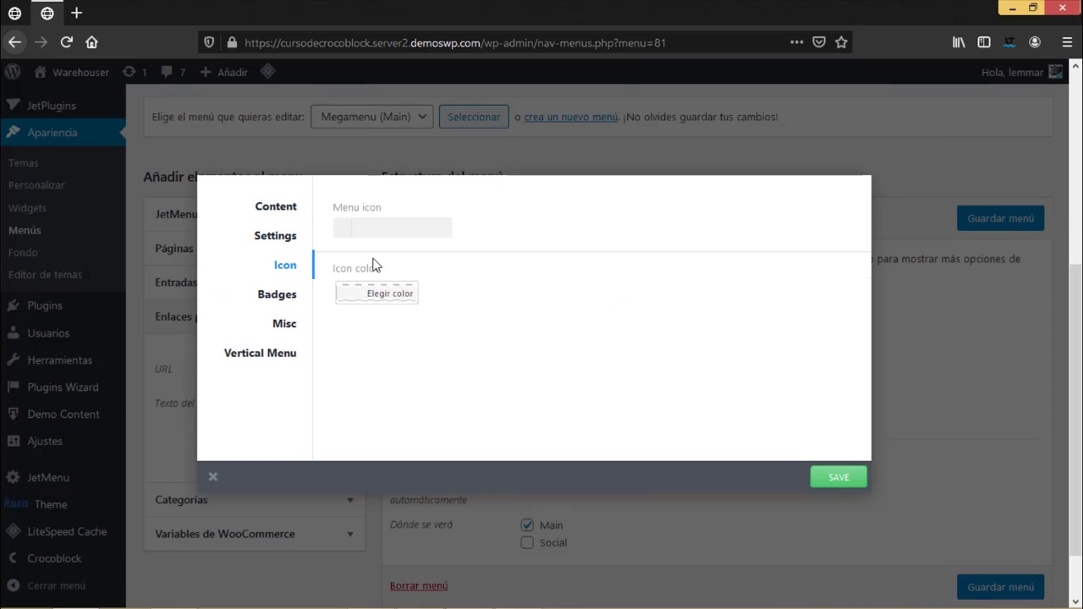
pyautogui.click(369, 230)
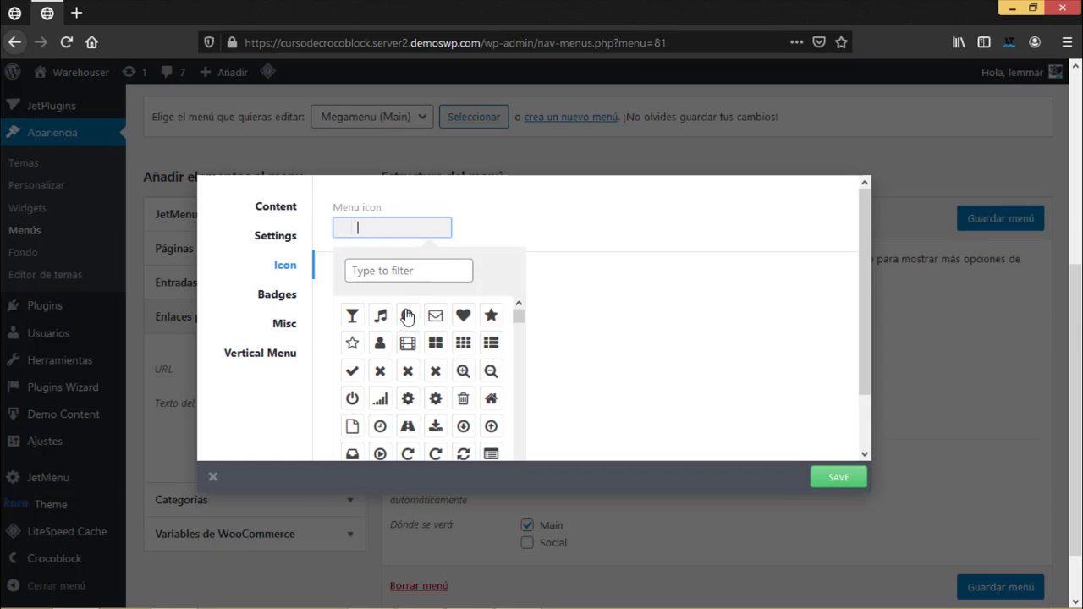
pyautogui.click(380, 342)
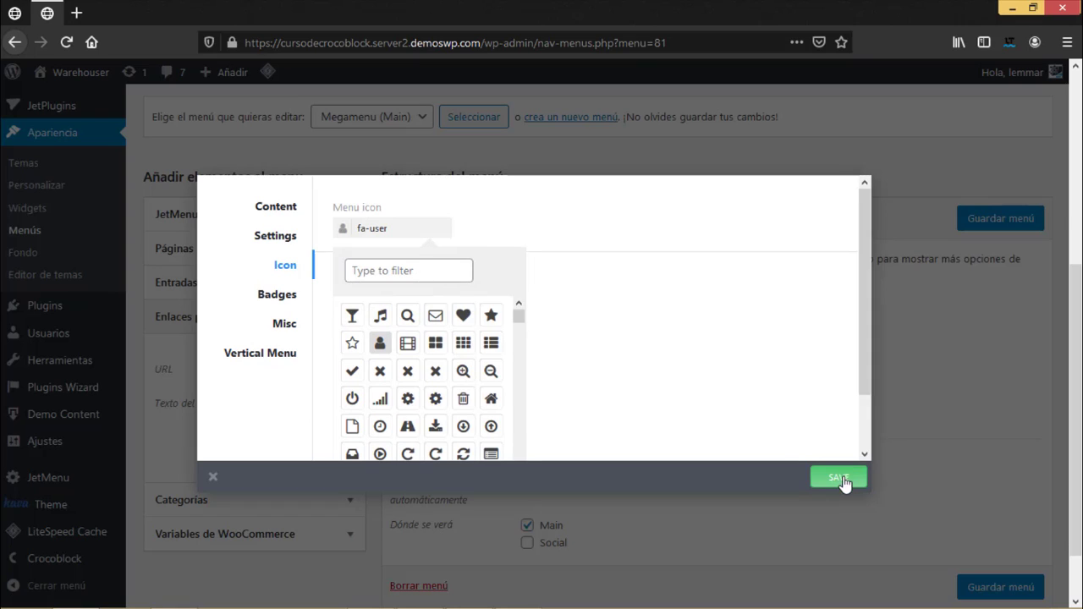
pyautogui.click(271, 360)
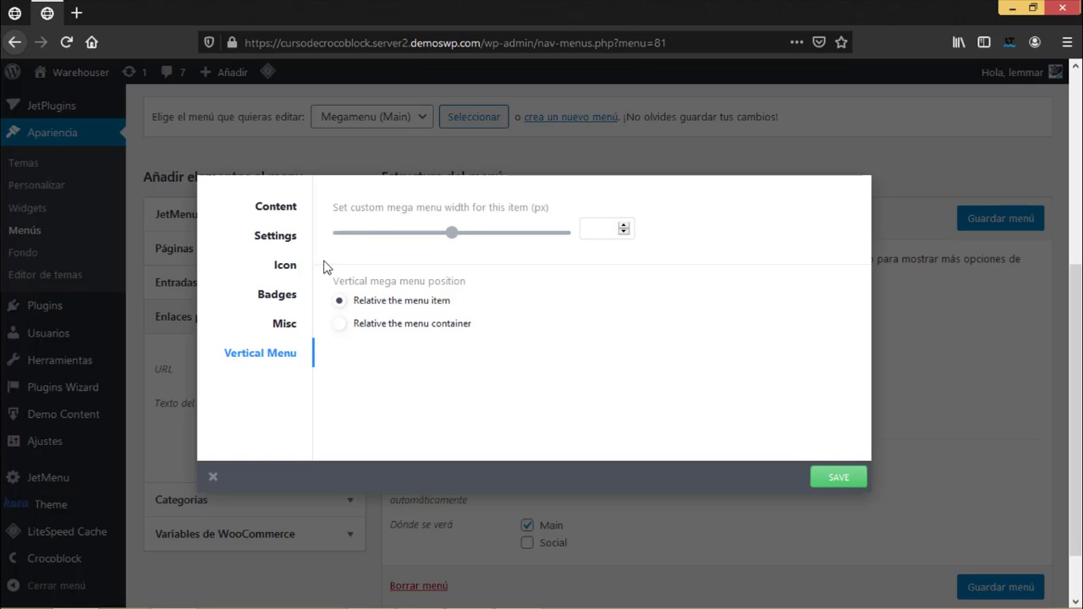
pyautogui.click(835, 479)
pyautogui.click(212, 476)
# - Enable the mega submenu for the Contacto item in its JetMenu settings and open its content for editing
pyautogui.click(480, 398)
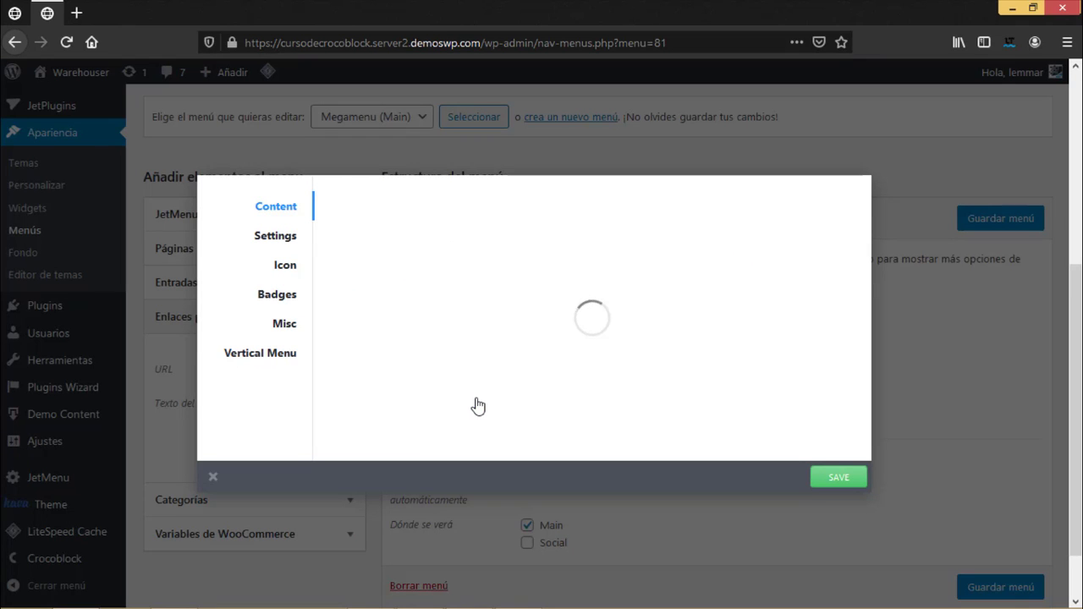
pyautogui.click(598, 307)
pyautogui.click(592, 346)
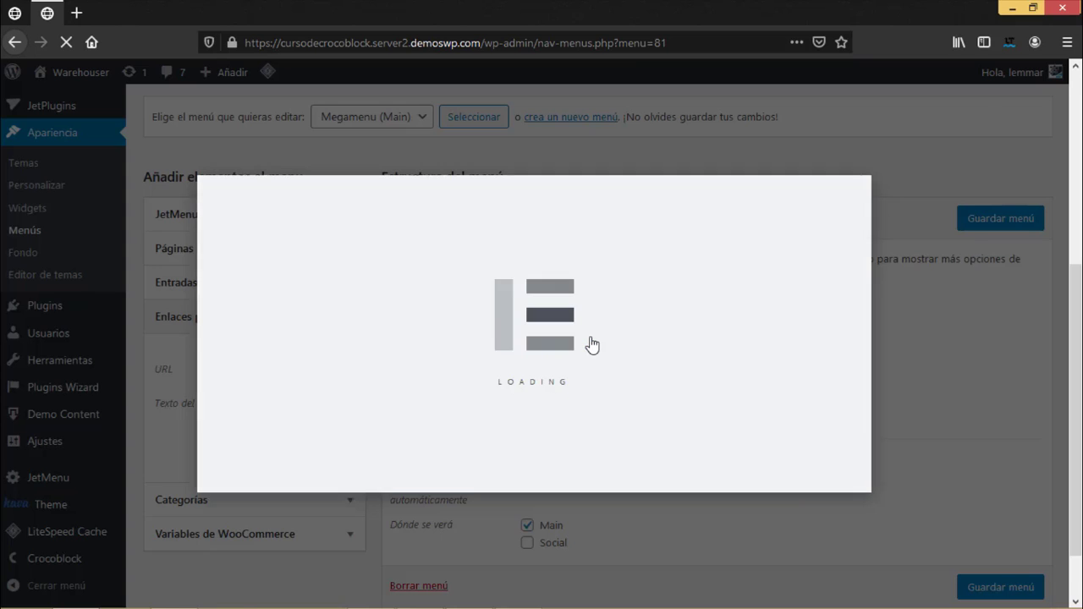
# - Insert the second saved Contacts template into the Contacto mega menu without its page settings, then update the content and close the editor
pyautogui.click(770, 184)
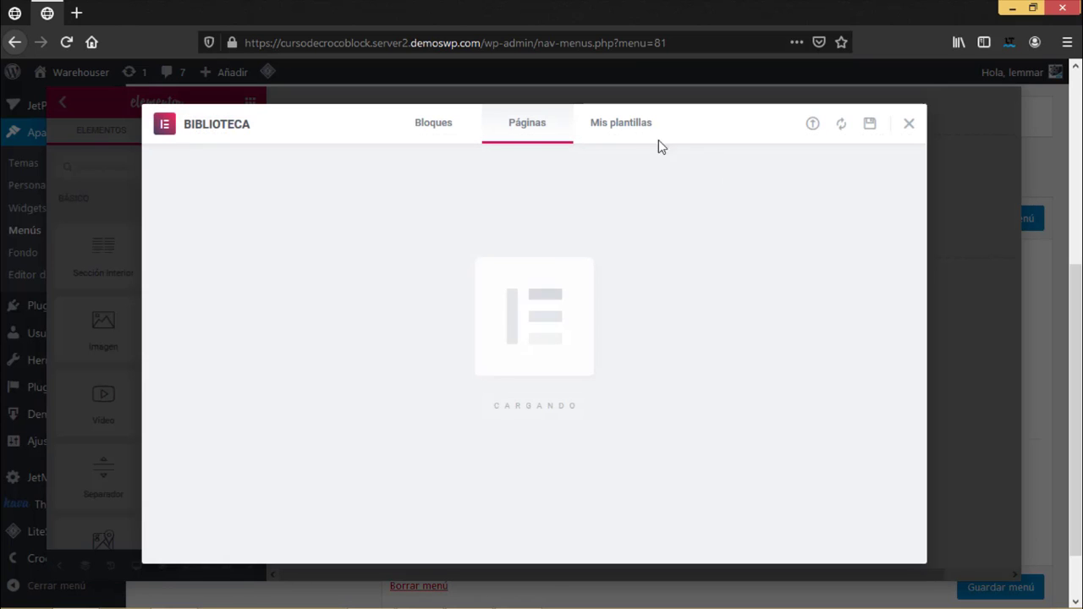
pyautogui.click(640, 134)
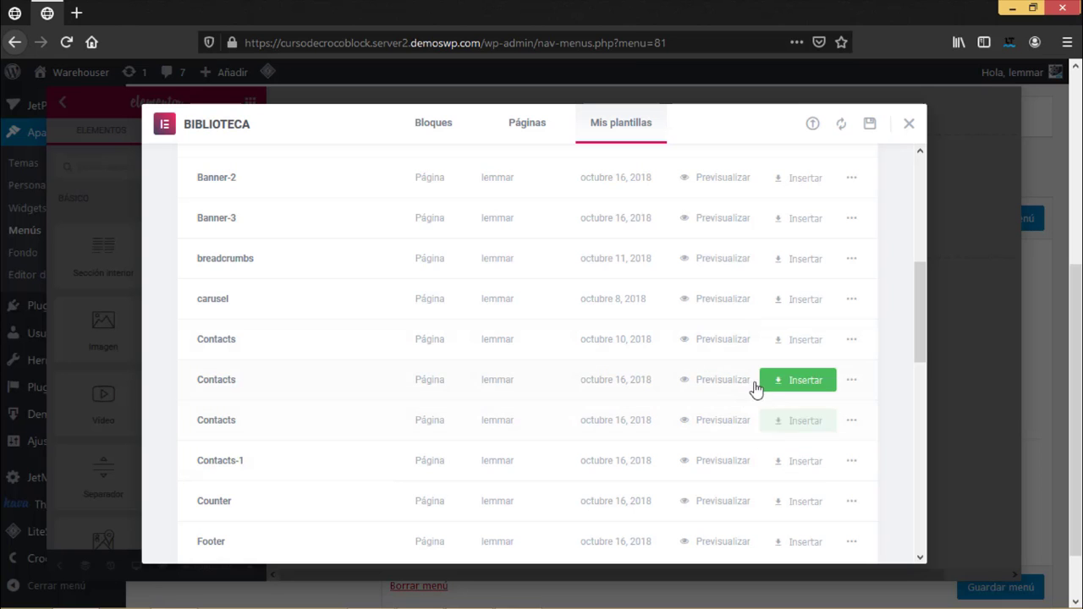
pyautogui.click(791, 381)
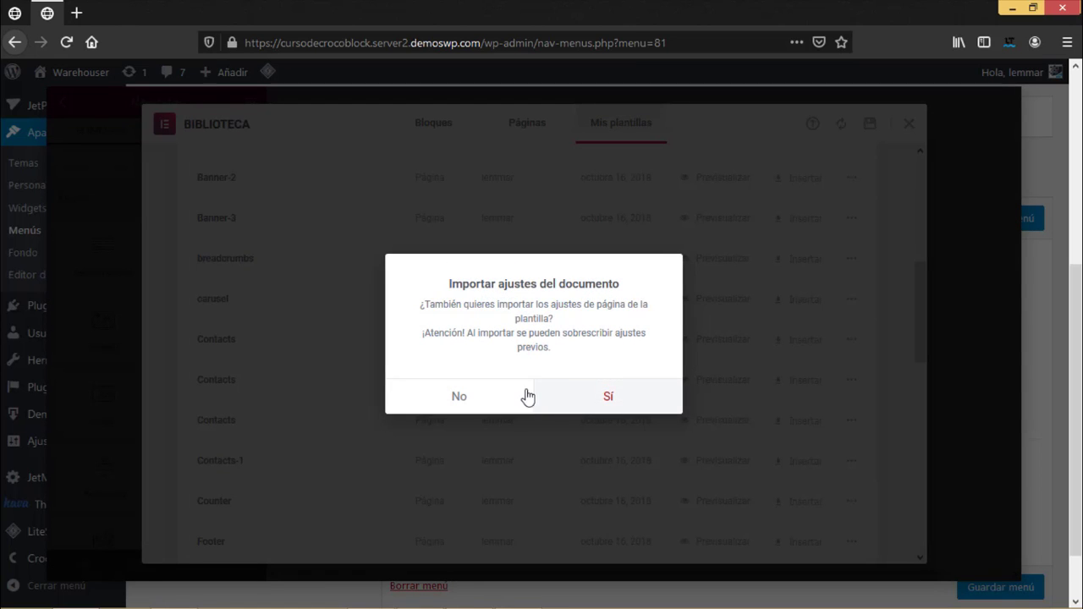
pyautogui.click(514, 394)
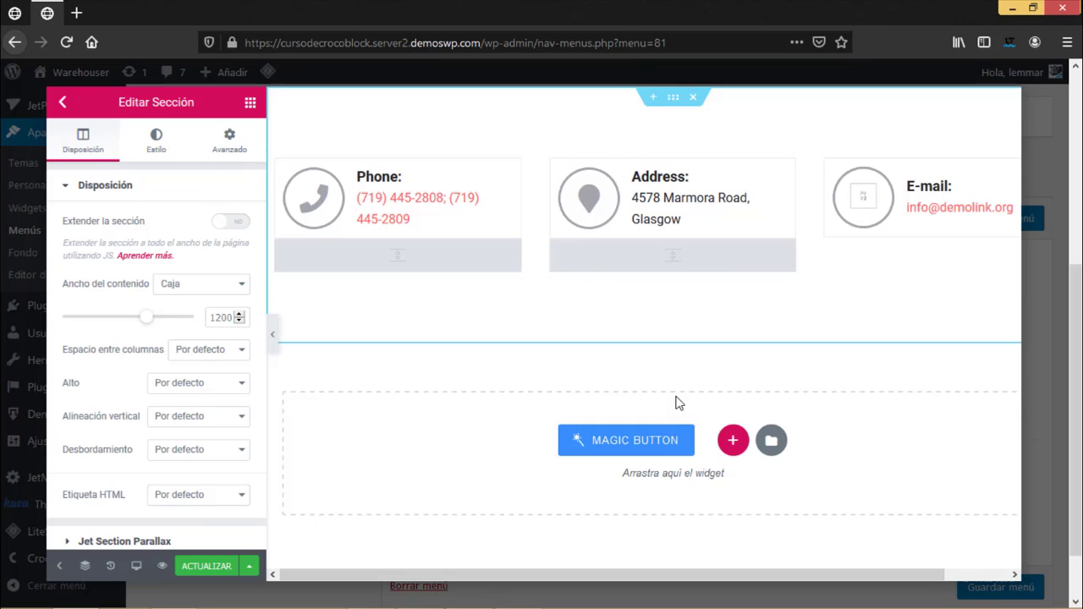
pyautogui.click(218, 566)
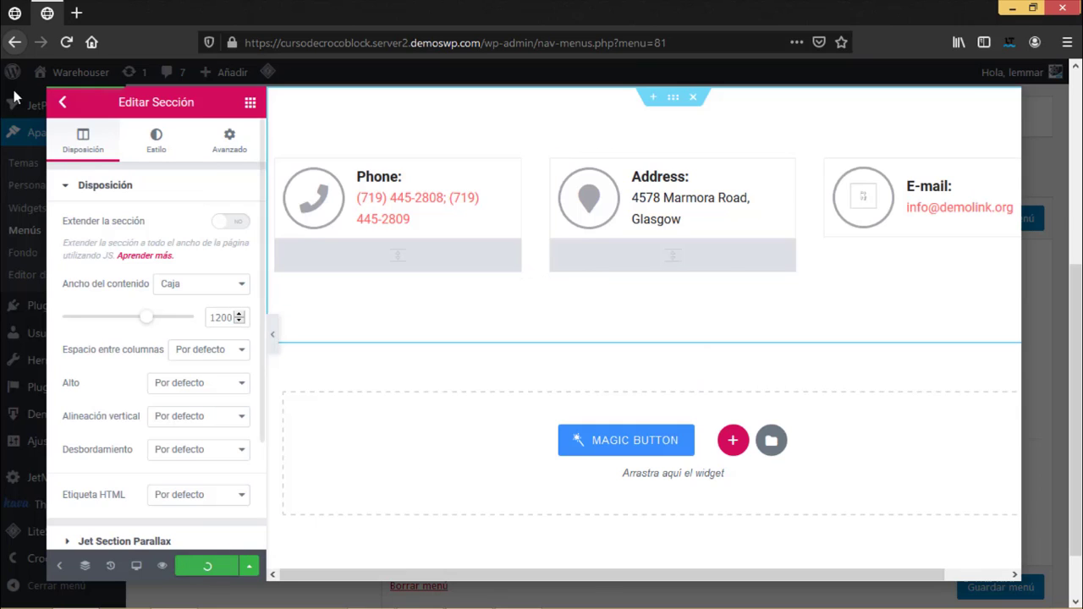
pyautogui.click(61, 102)
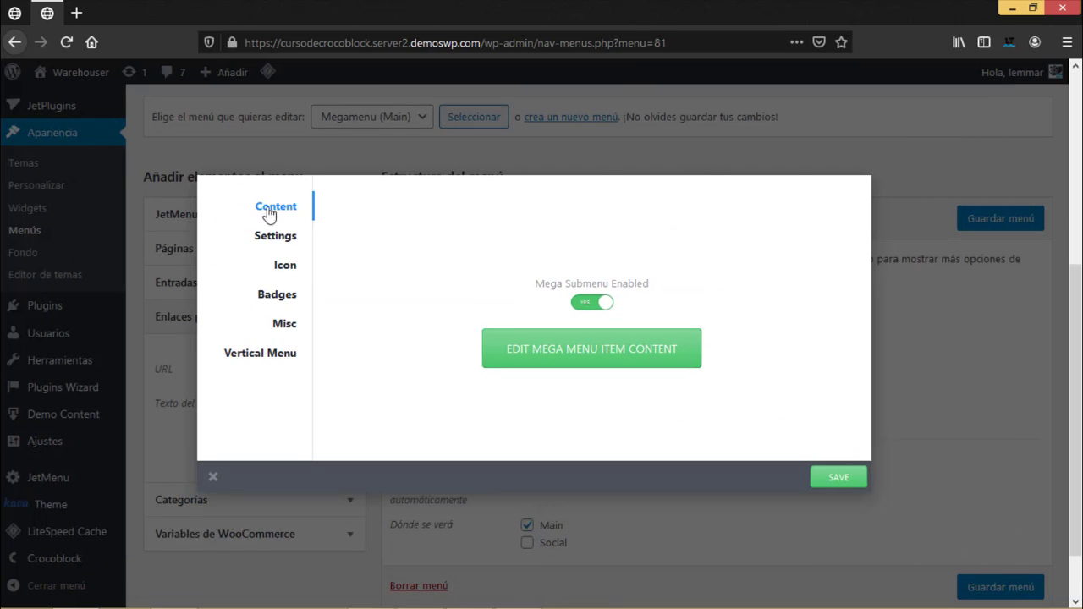
# - Set the Contacto item's menu icon to fa-envelope-o and save its JetMenu settings
pyautogui.click(272, 235)
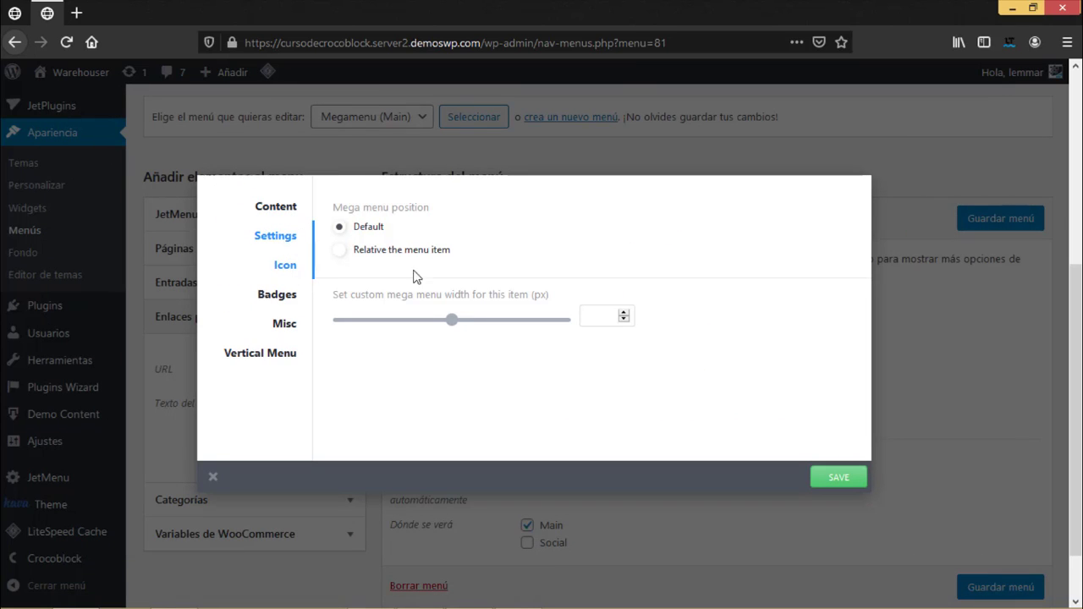
pyautogui.click(276, 265)
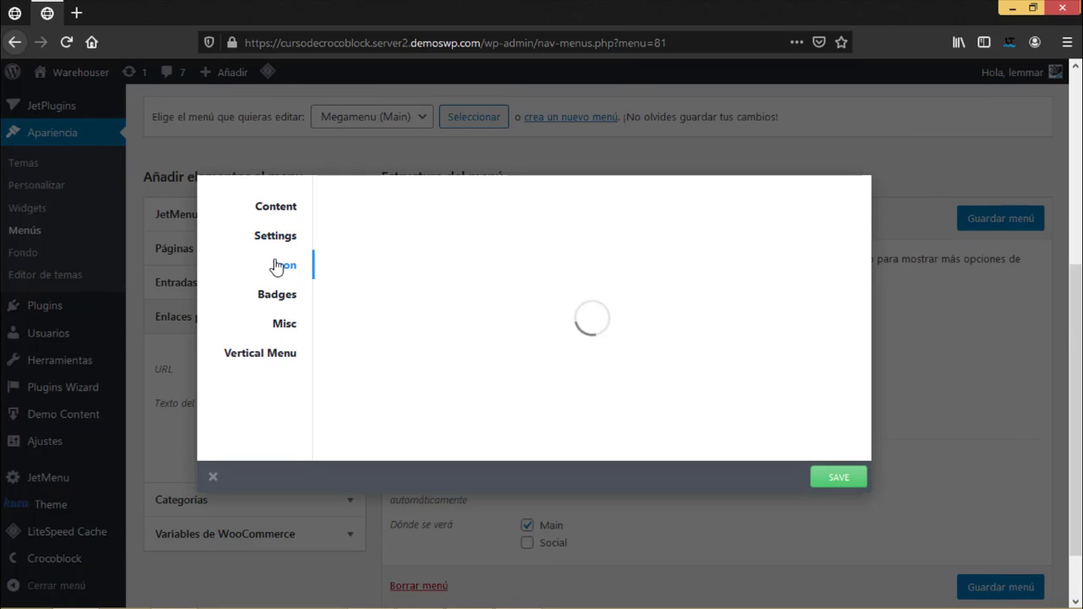
pyautogui.click(274, 238)
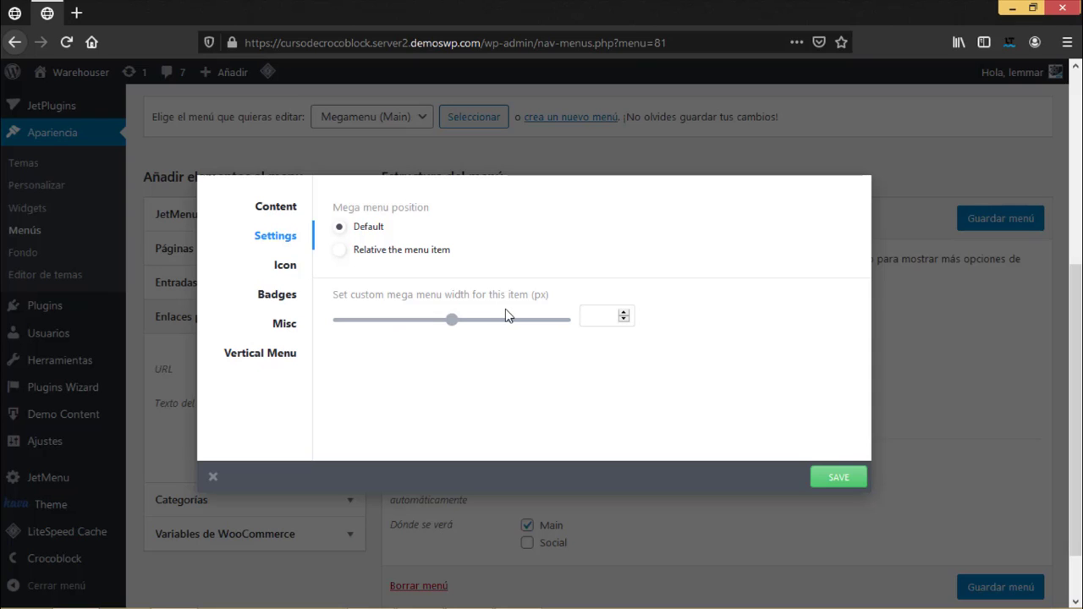
pyautogui.click(286, 265)
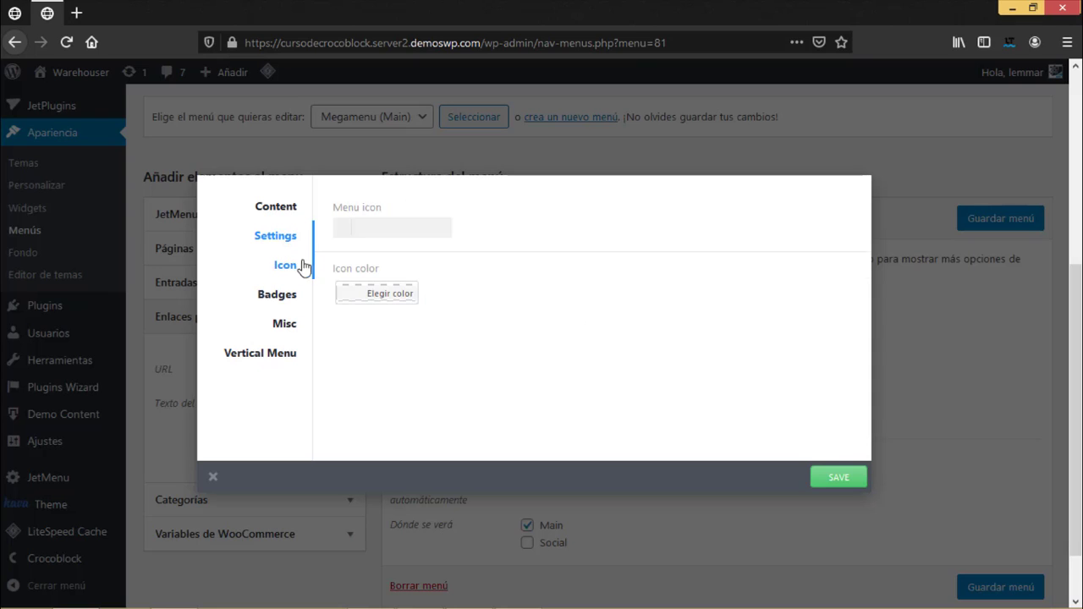
pyautogui.click(380, 223)
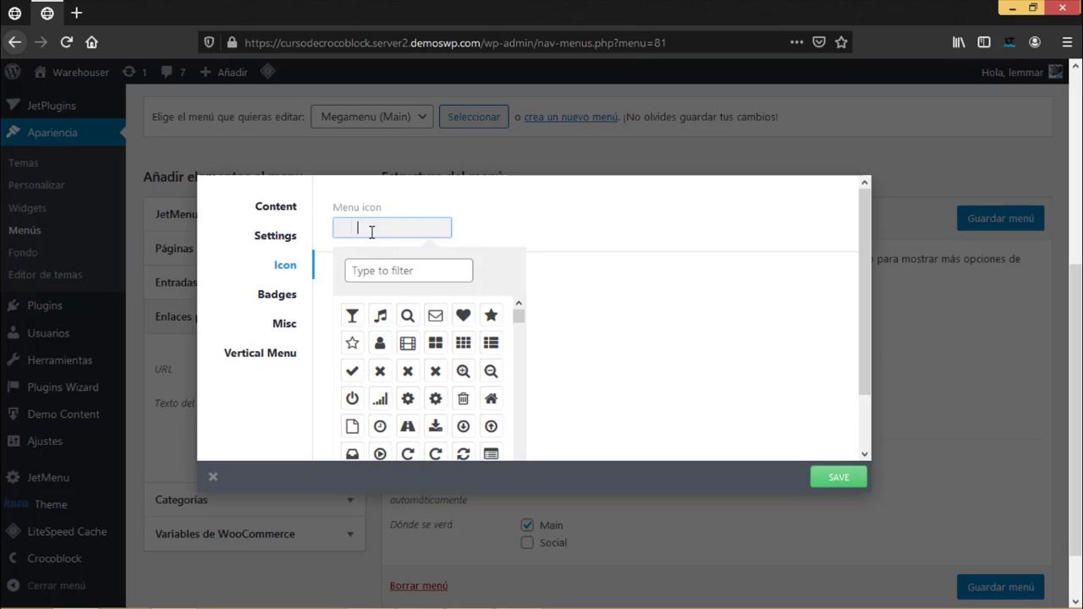
pyautogui.click(435, 315)
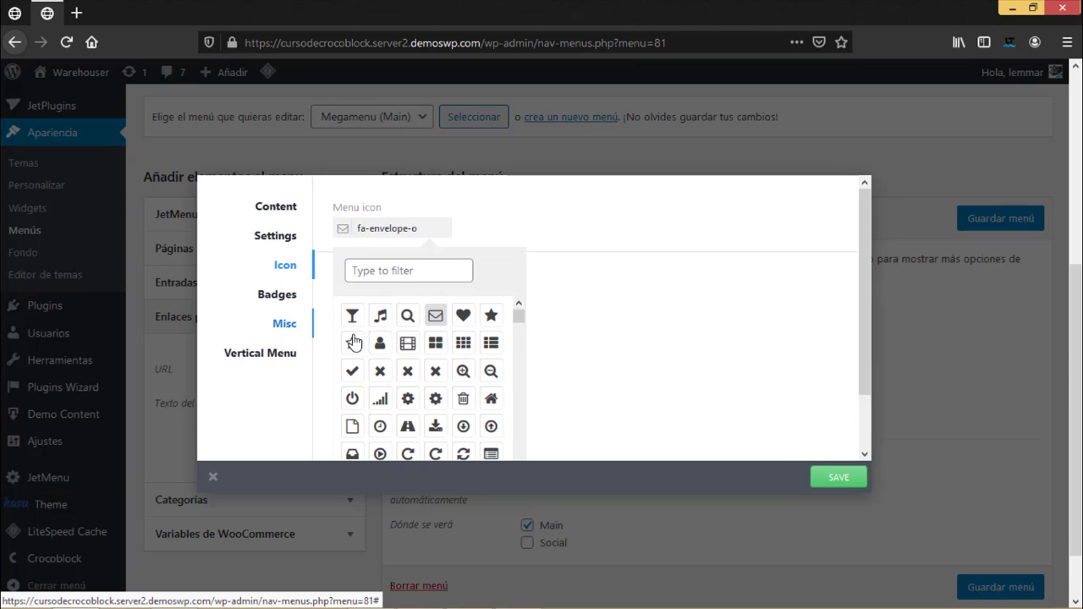
pyautogui.click(834, 474)
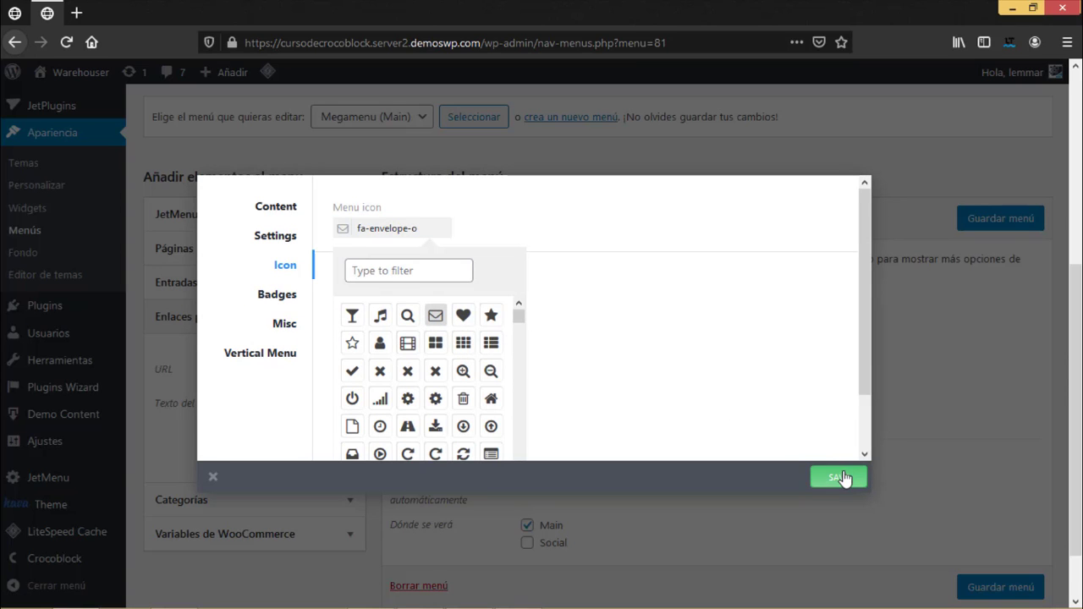
# - Close the Contacto item's JetMenu settings and save the Megamenu menu
pyautogui.click(210, 478)
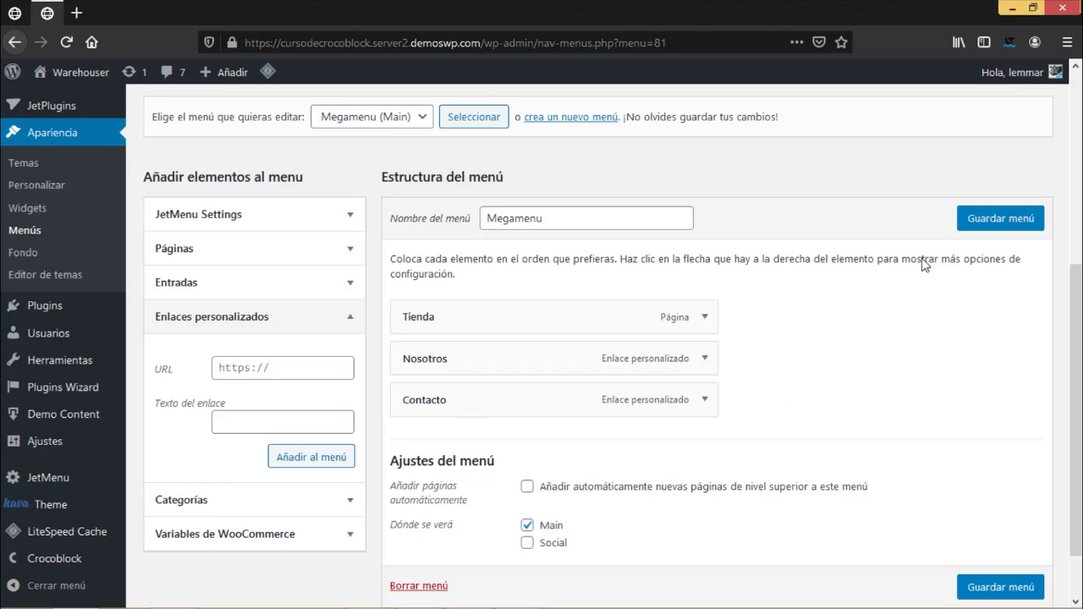
pyautogui.click(987, 225)
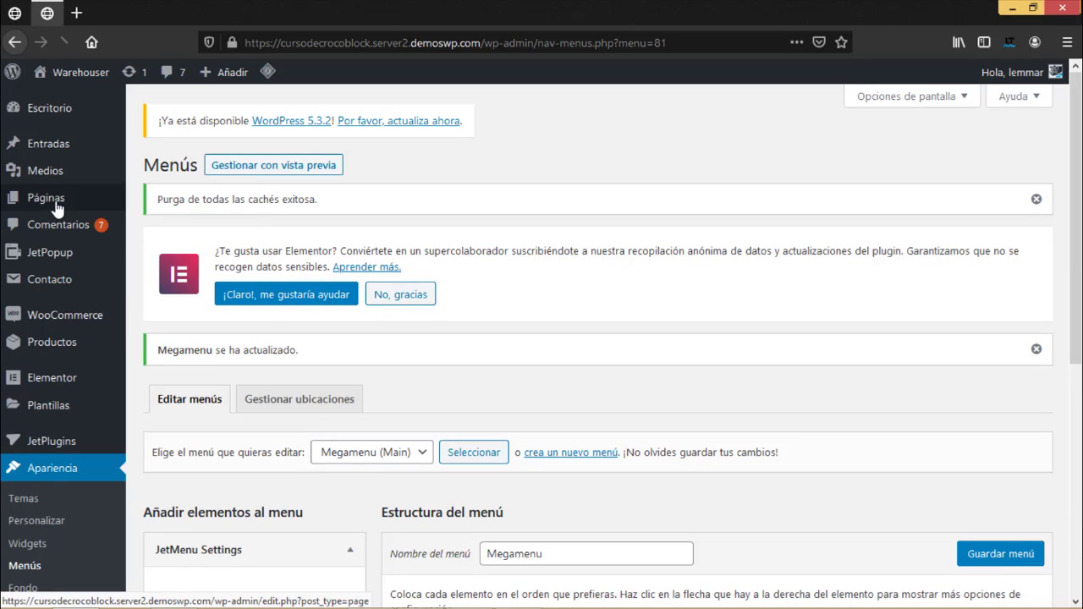
# - Open the pages list in a separate browser tab and edit the Megamenu page with Elementor
pyautogui.moveTo(60, 203)
pyautogui.rightClick(186, 201)
pyautogui.click(212, 209)
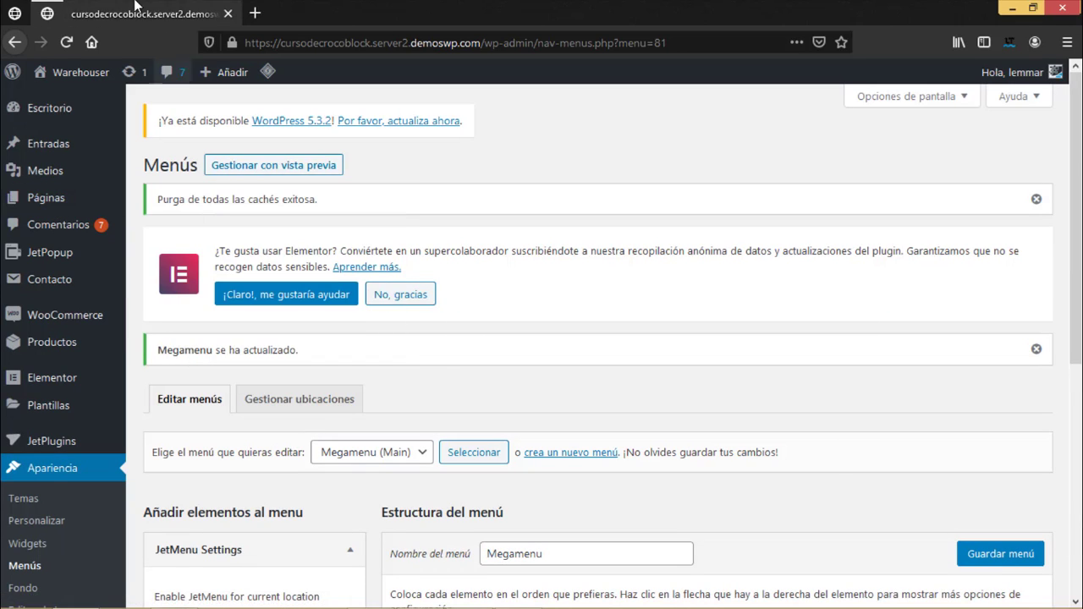
pyautogui.click(136, 11)
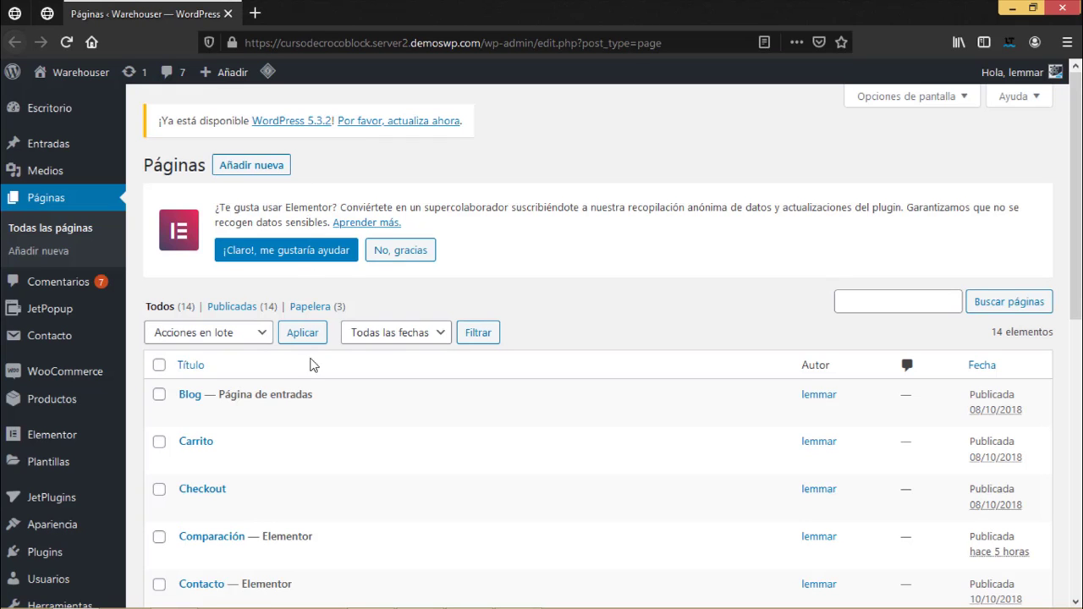
pyautogui.scroll(-6, 313, 365)
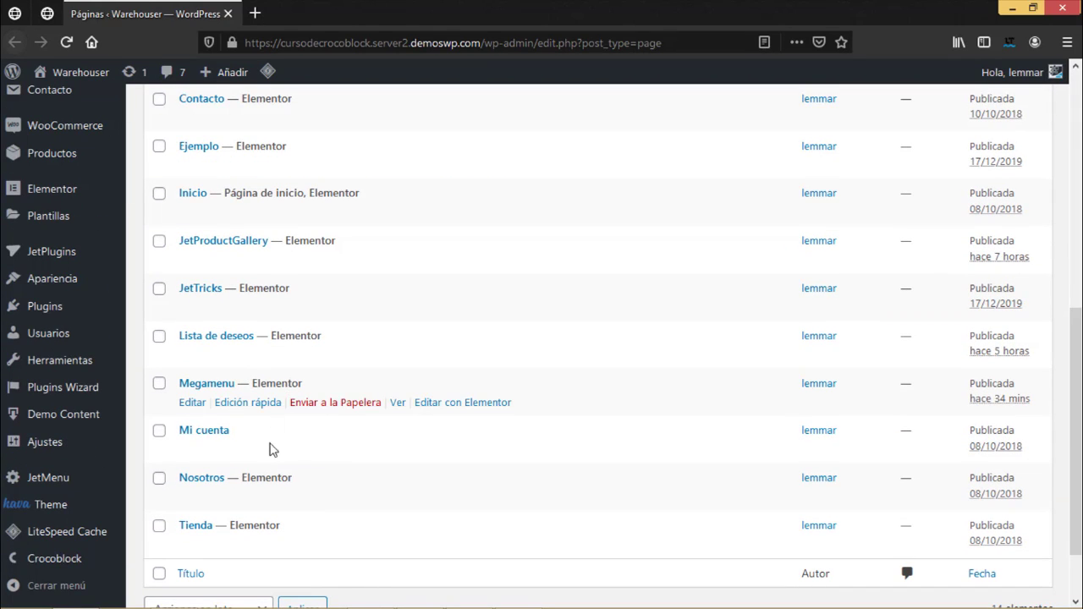
pyautogui.click(457, 411)
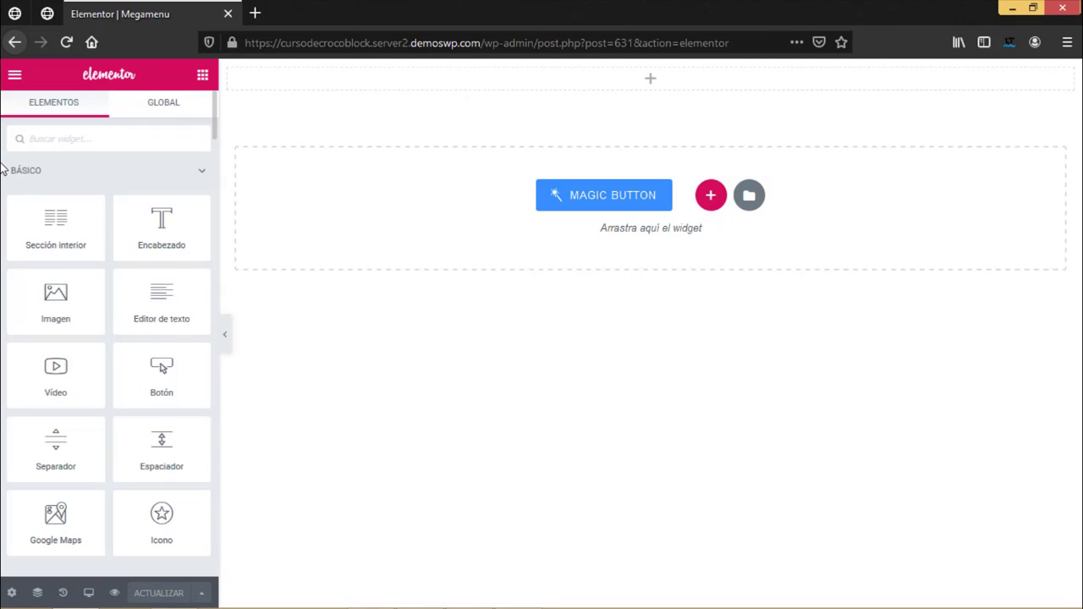
# - Add a Mega Menu widget to the empty section at the top of the page and assign it the Megamenu menu
pyautogui.write('menu')
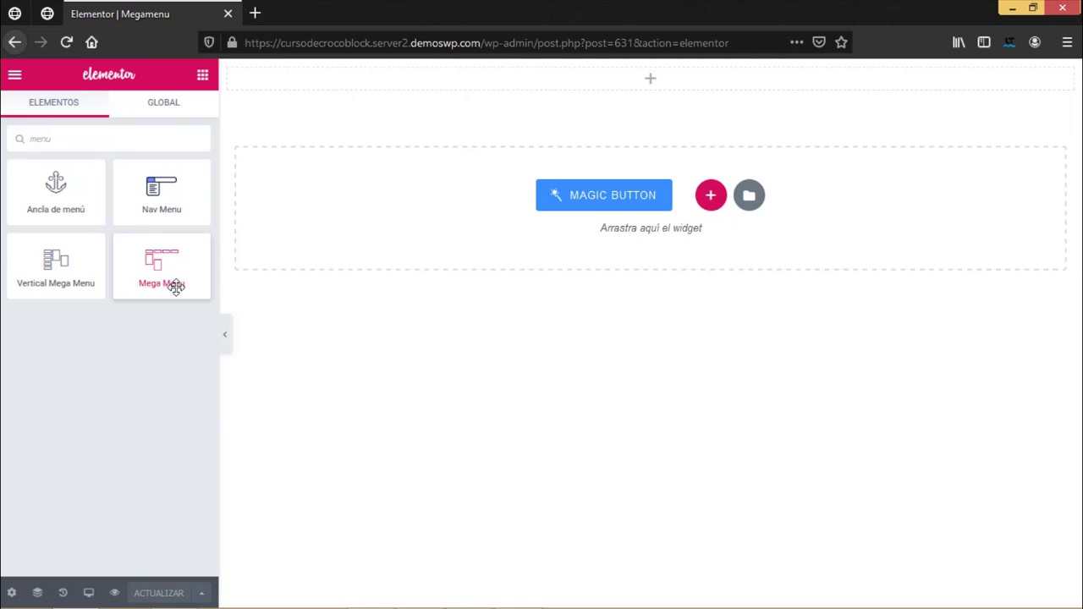
pyautogui.moveTo(167, 271); pyautogui.dragTo(641, 87)
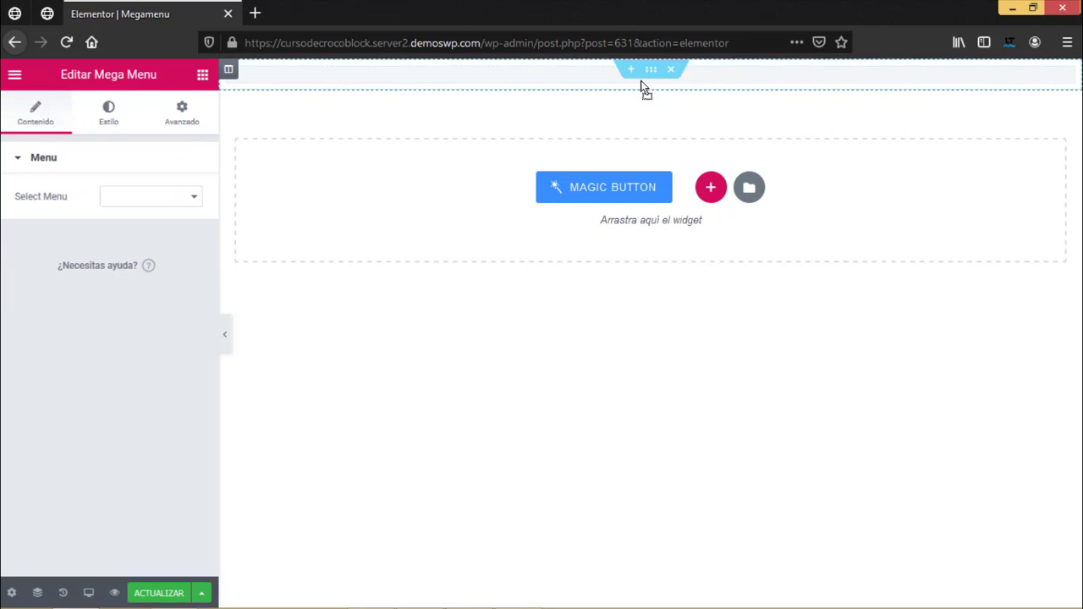
pyautogui.click(153, 203)
pyautogui.click(135, 235)
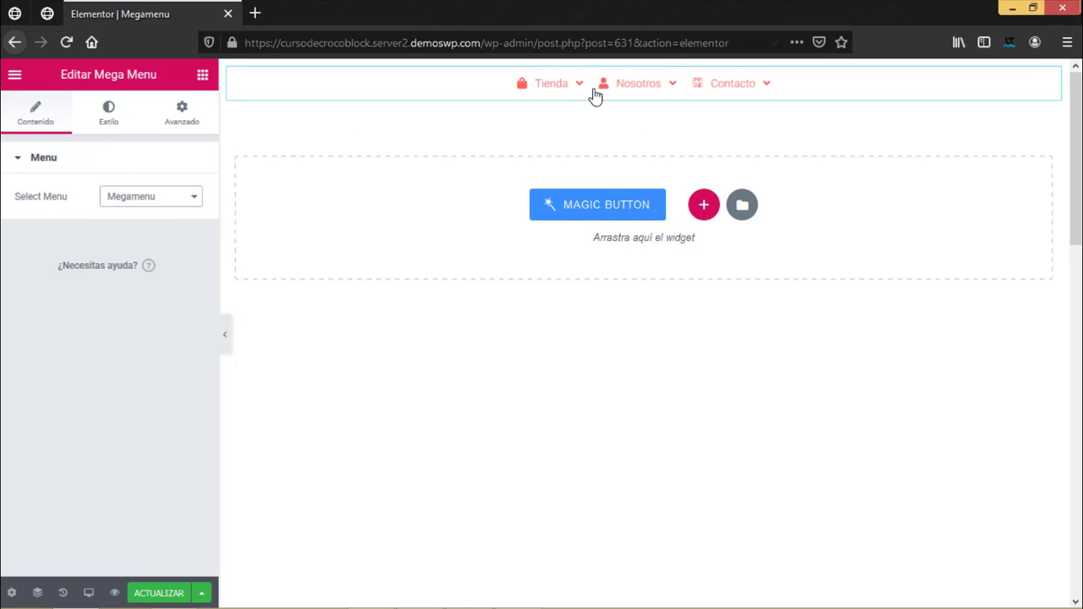
# - Preview the Tienda, Nosotros and Contacto mega submenus on the canvas, then update the page
pyautogui.moveTo(584, 89)
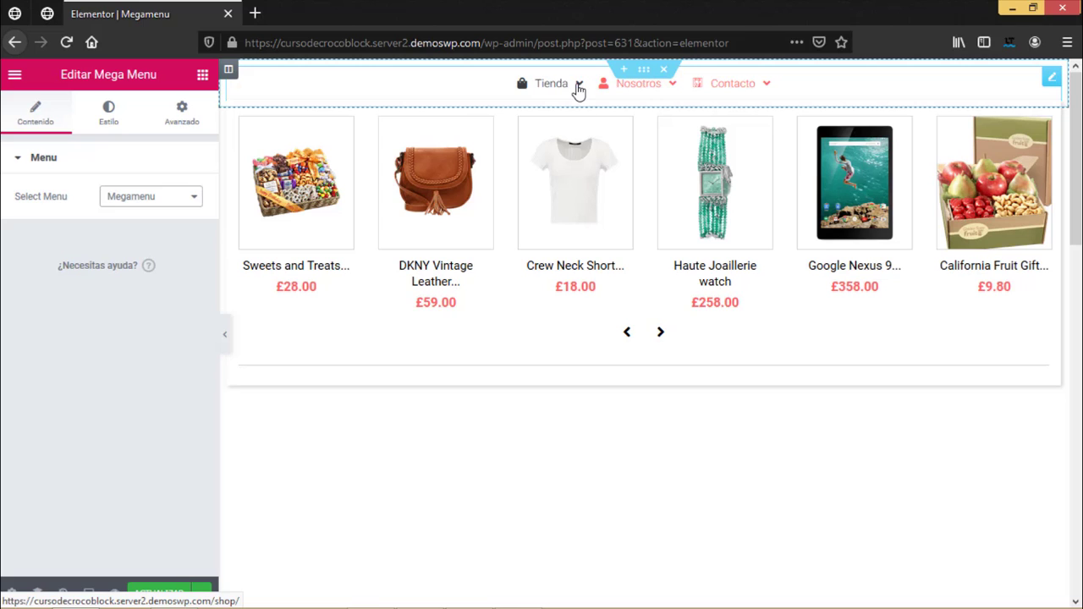
pyautogui.moveTo(665, 92)
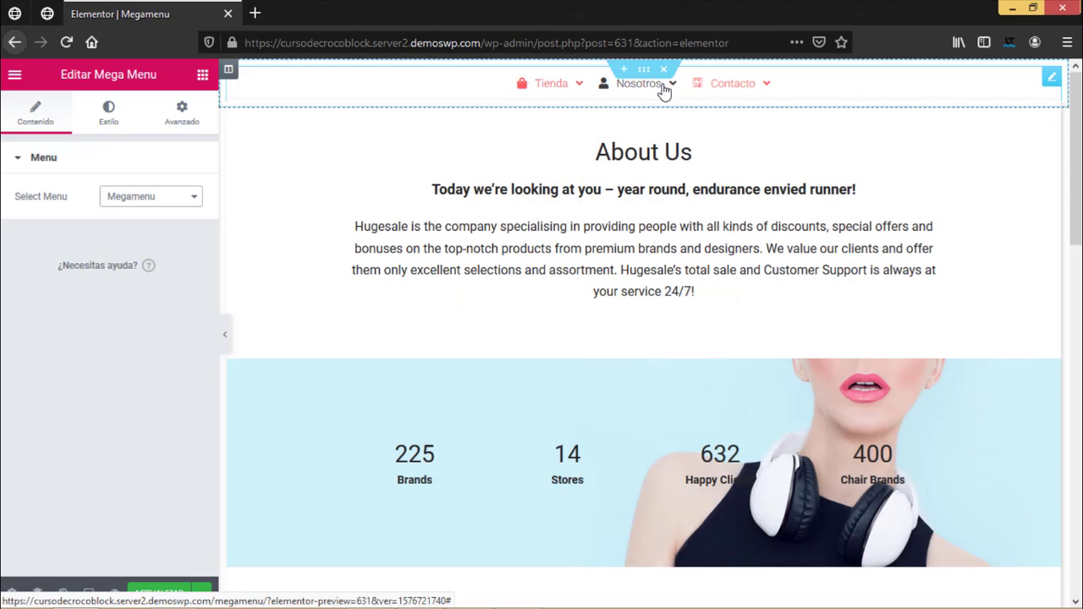
pyautogui.moveTo(734, 93)
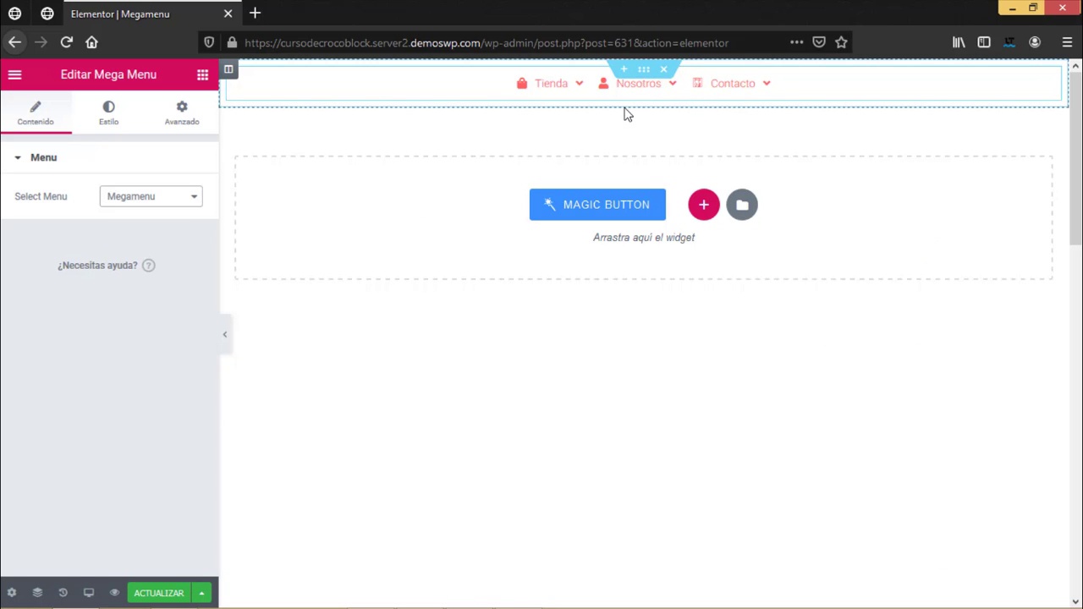
pyautogui.moveTo(620, 105)
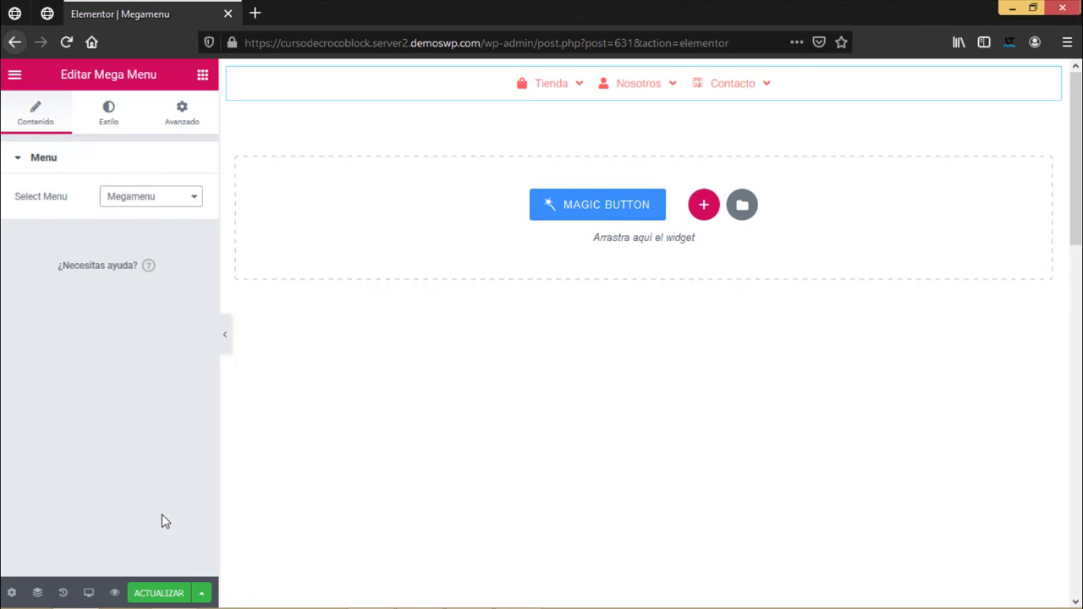
pyautogui.click(158, 595)
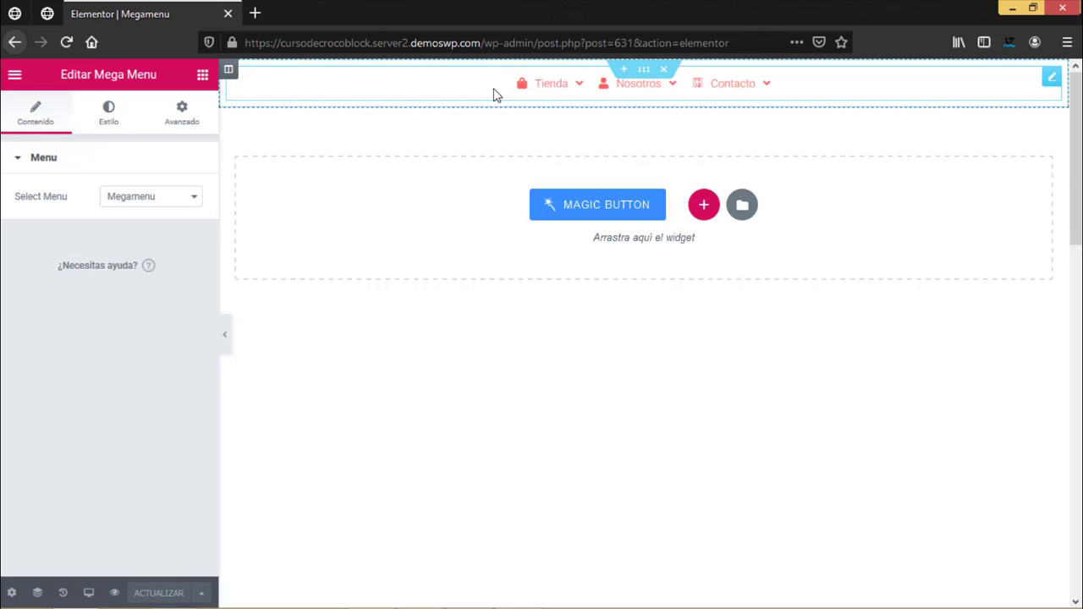
# - Go to the JetMenu plugin settings in the WordPress admin and enable Menu rollUp in the general options
pyautogui.click(47, 14)
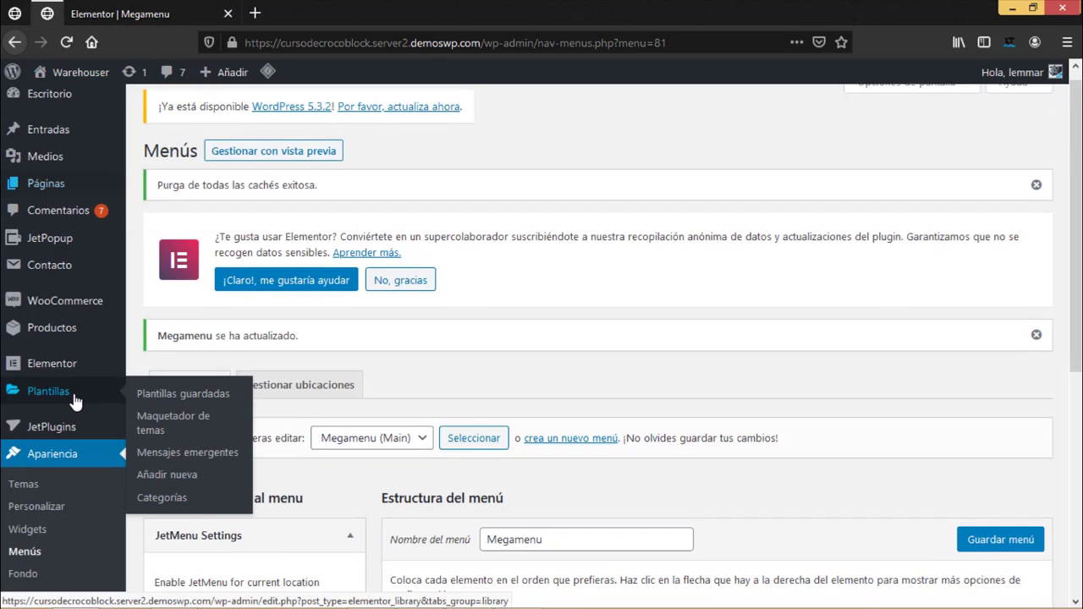
pyautogui.scroll(-5, 76, 405)
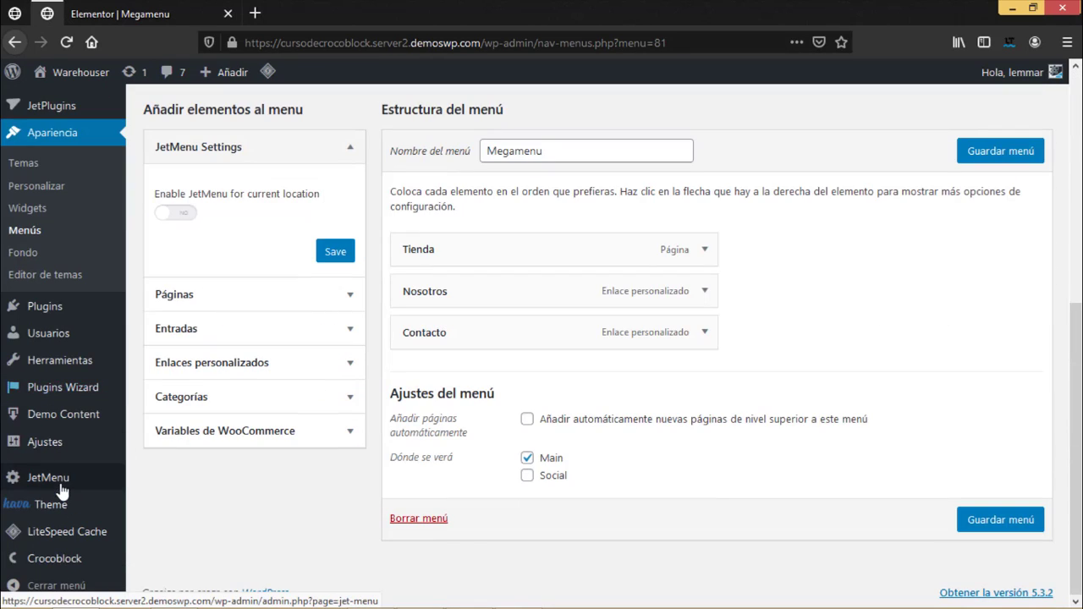
pyautogui.click(59, 485)
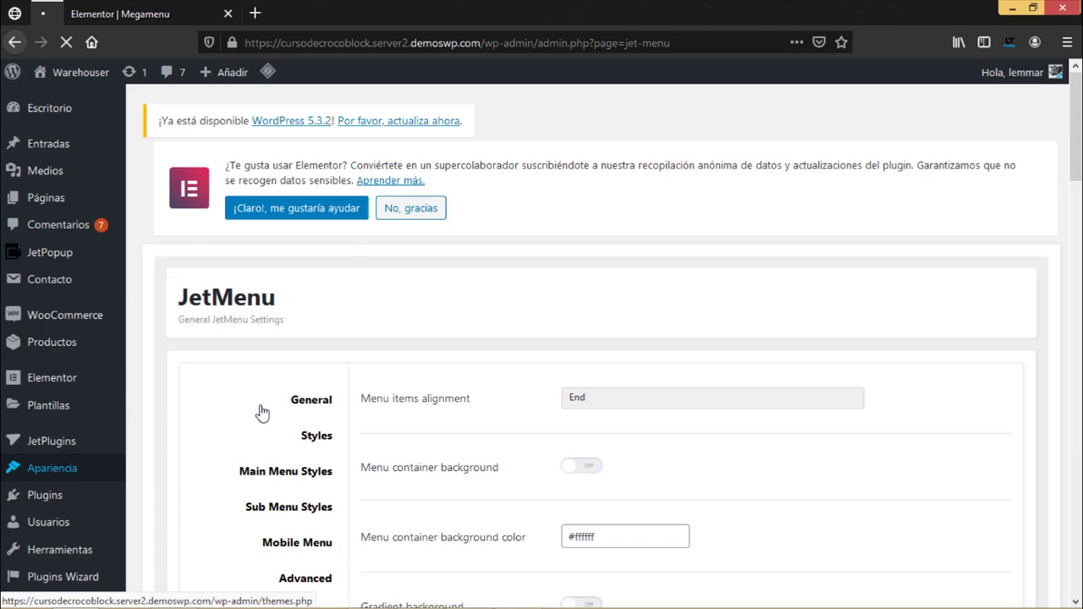
pyautogui.scroll(-2, 690, 385)
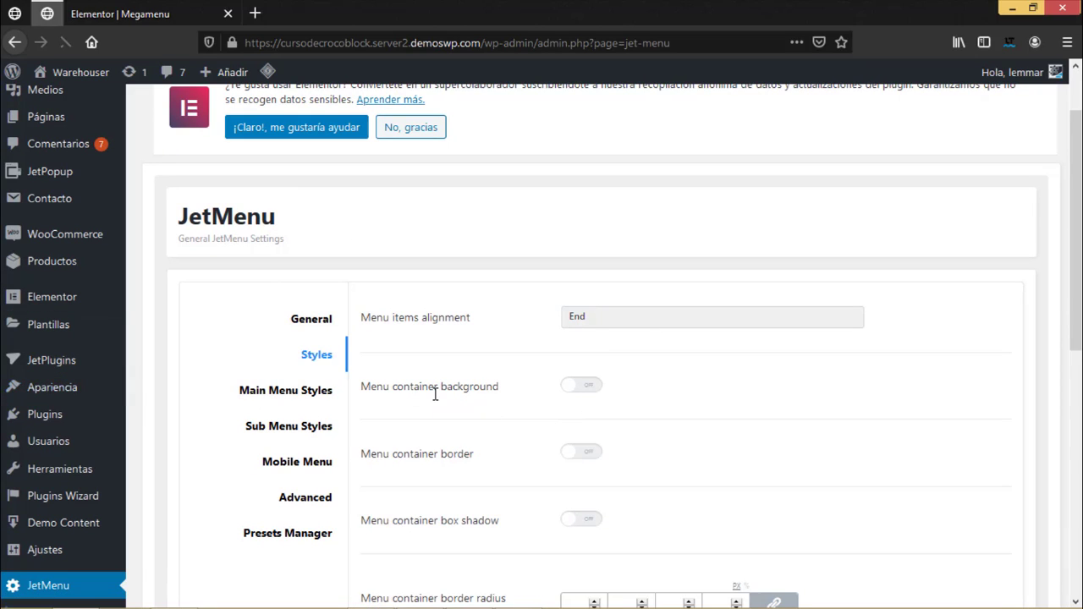
pyautogui.click(318, 322)
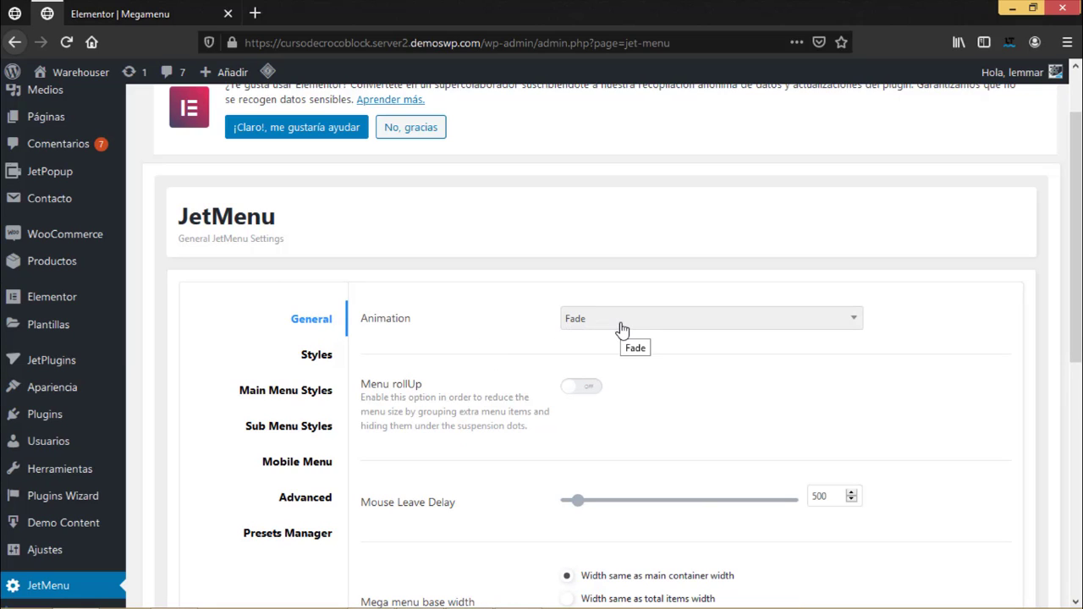
pyautogui.click(582, 394)
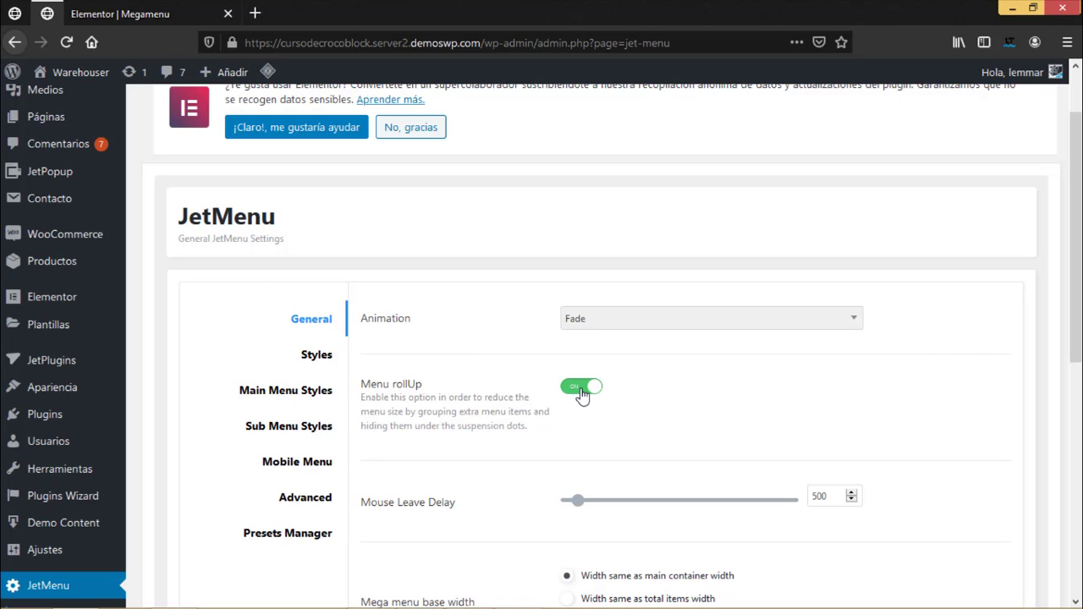
# - Enable the menu container background in the JetMenu styles and set its color to the yellow swatch
pyautogui.scroll(-5, 641, 394)
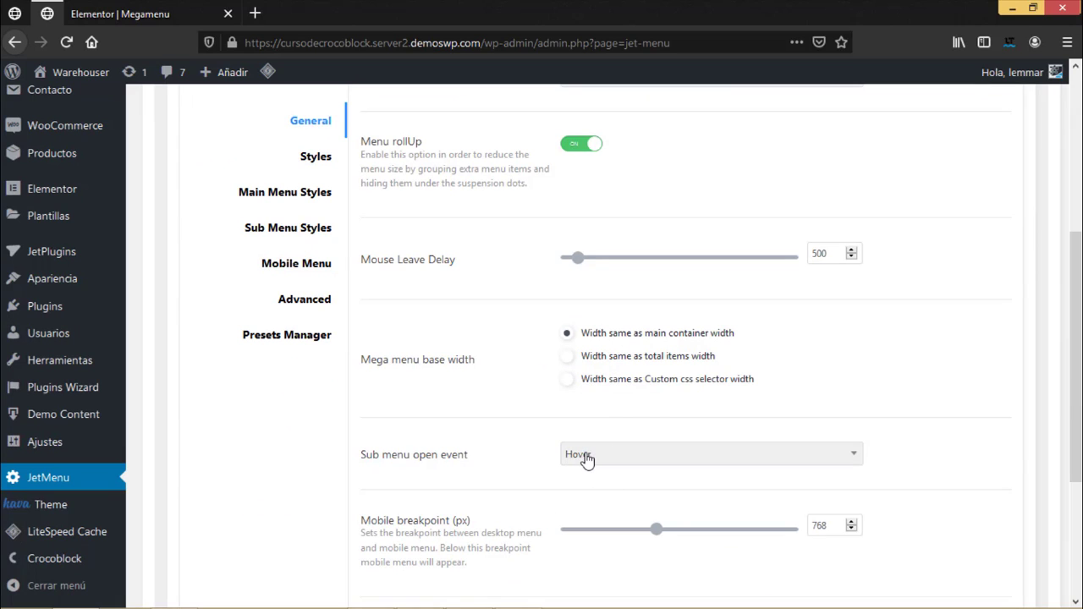
pyautogui.scroll(-5, 588, 460)
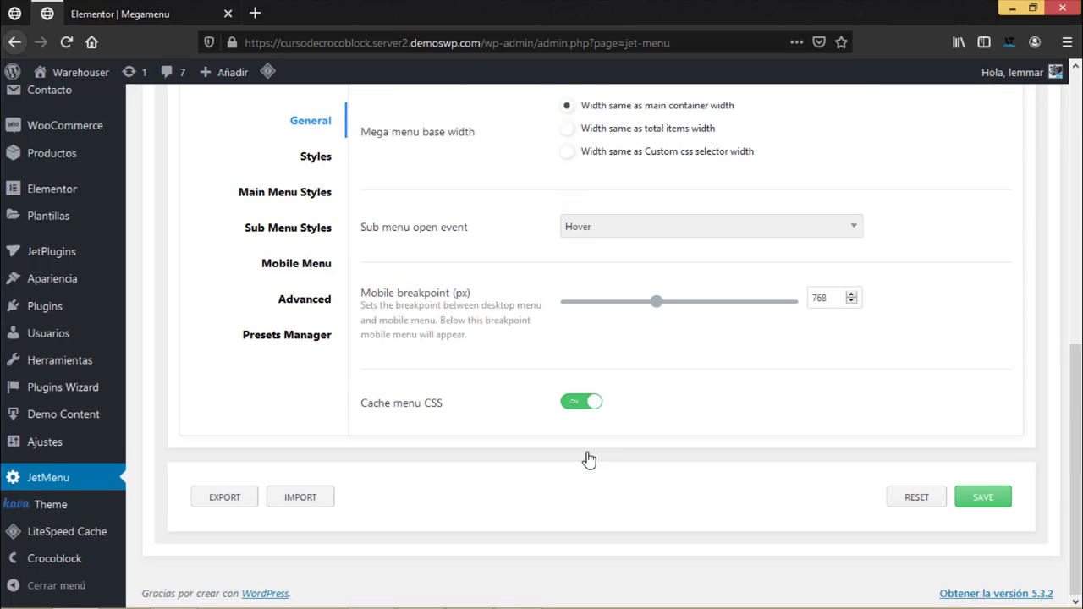
pyautogui.scroll(5, 588, 457)
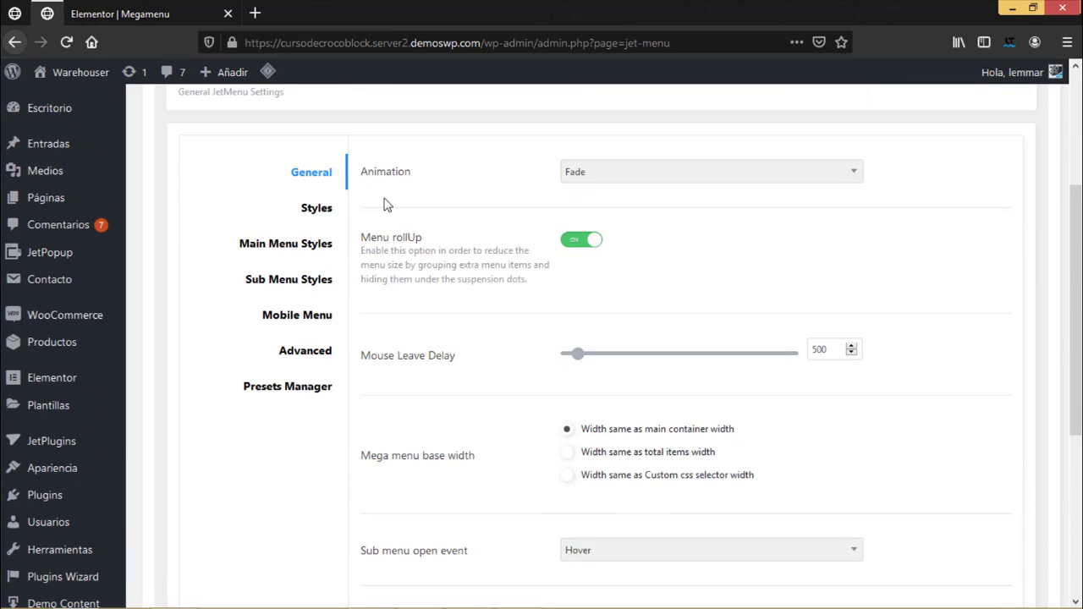
pyautogui.click(309, 216)
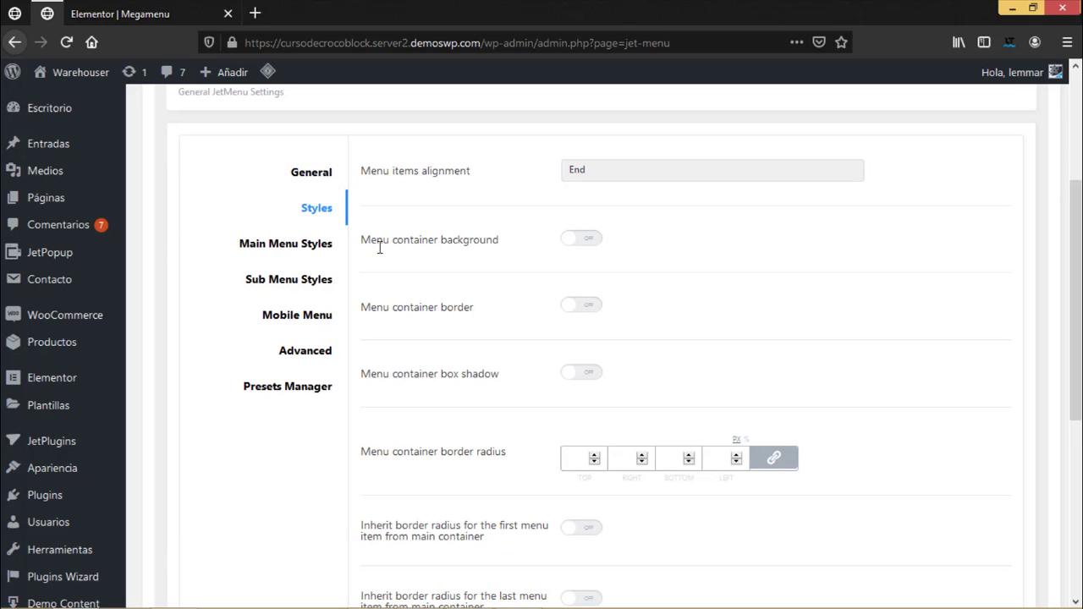
pyautogui.click(582, 238)
pyautogui.click(586, 312)
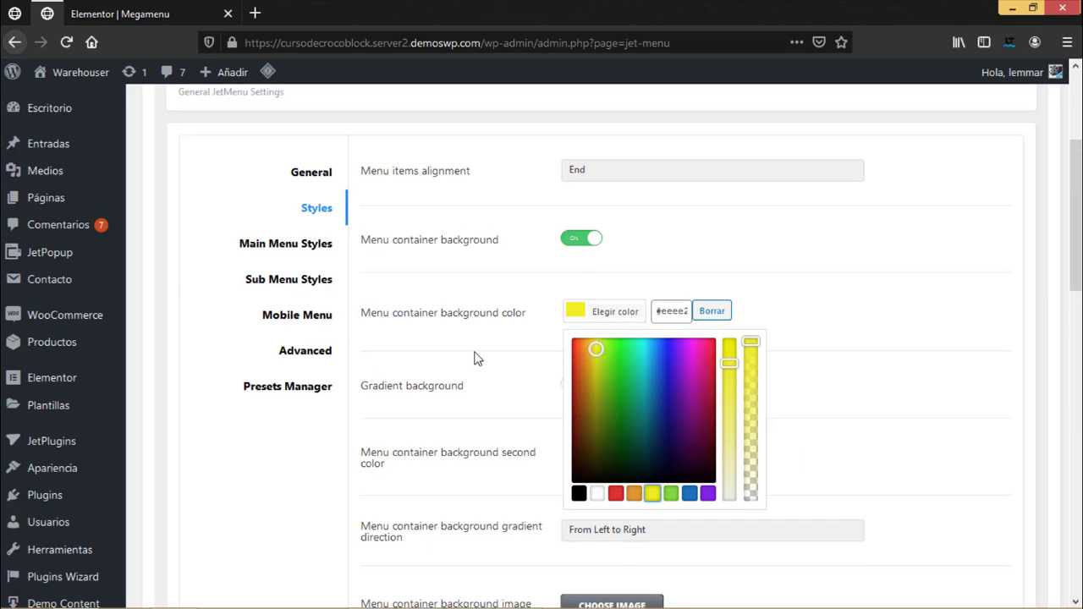
pyautogui.click(470, 385)
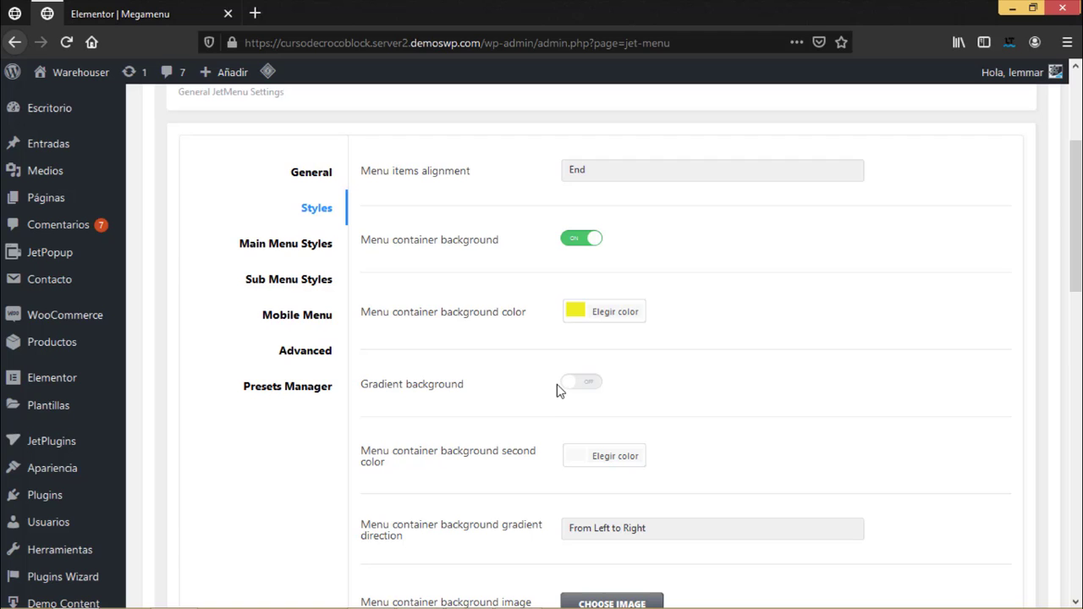
# - Enable the menu container border, with a width of 2 px on all sides and the red swatch as its color
pyautogui.scroll(-2, 562, 386)
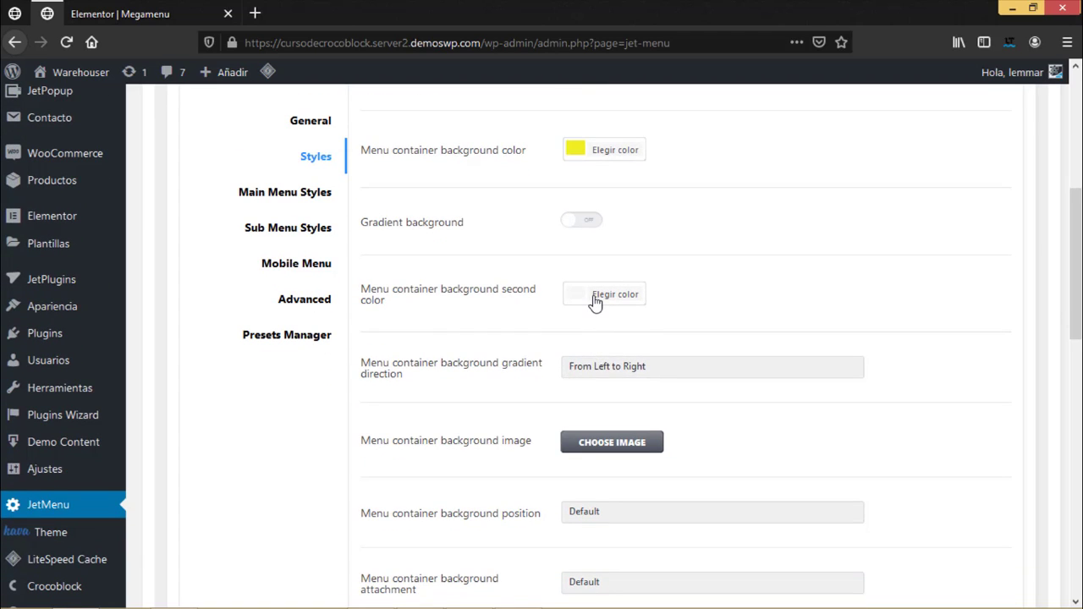
pyautogui.scroll(-3, 639, 413)
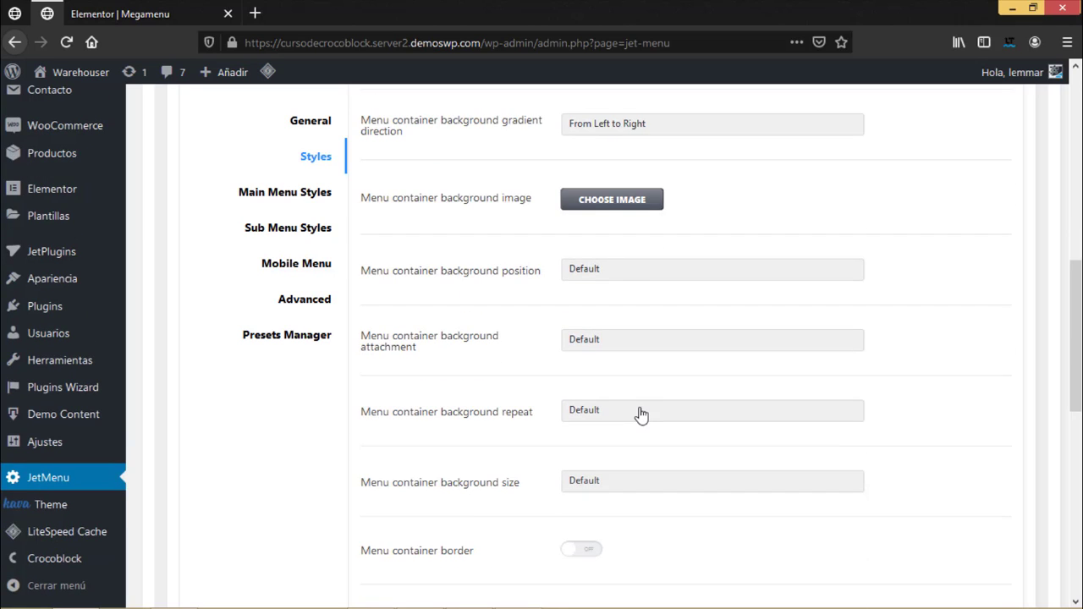
pyautogui.scroll(1, 639, 413)
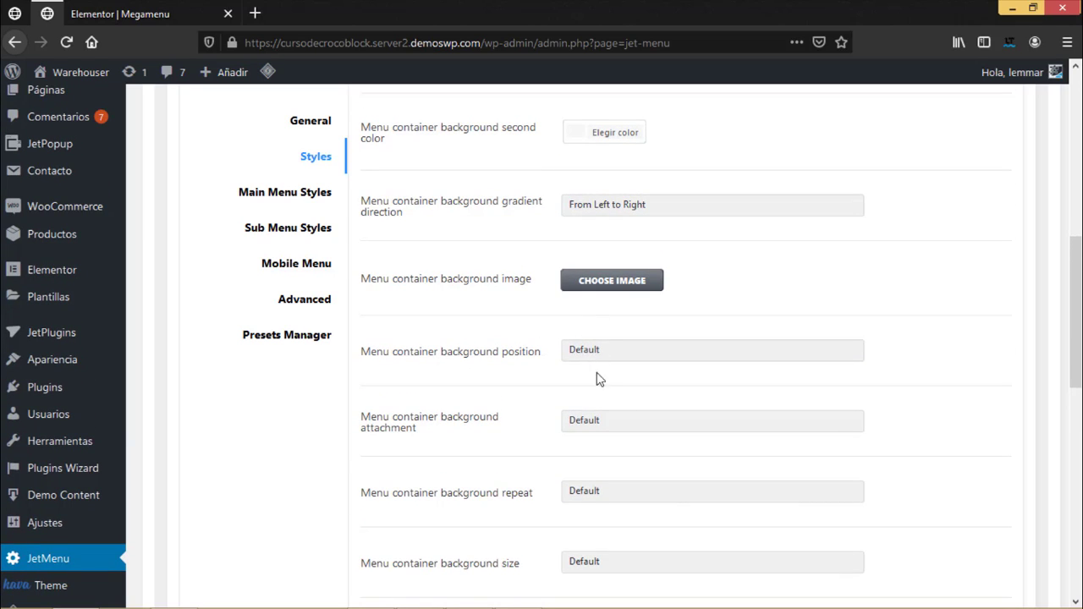
pyautogui.scroll(-3, 595, 396)
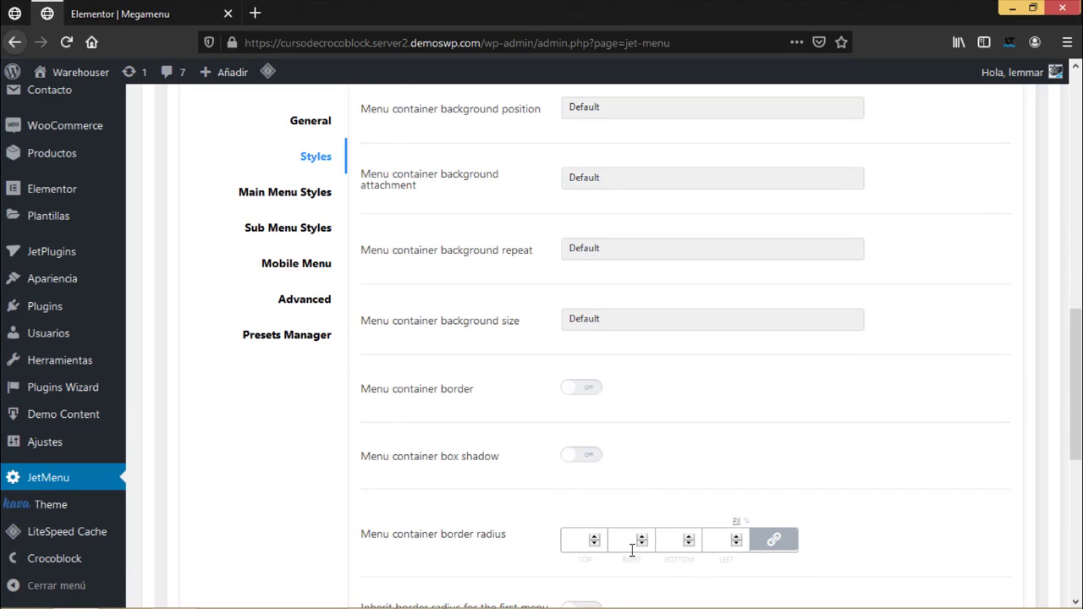
pyautogui.scroll(-1, 590, 489)
pyautogui.click(584, 309)
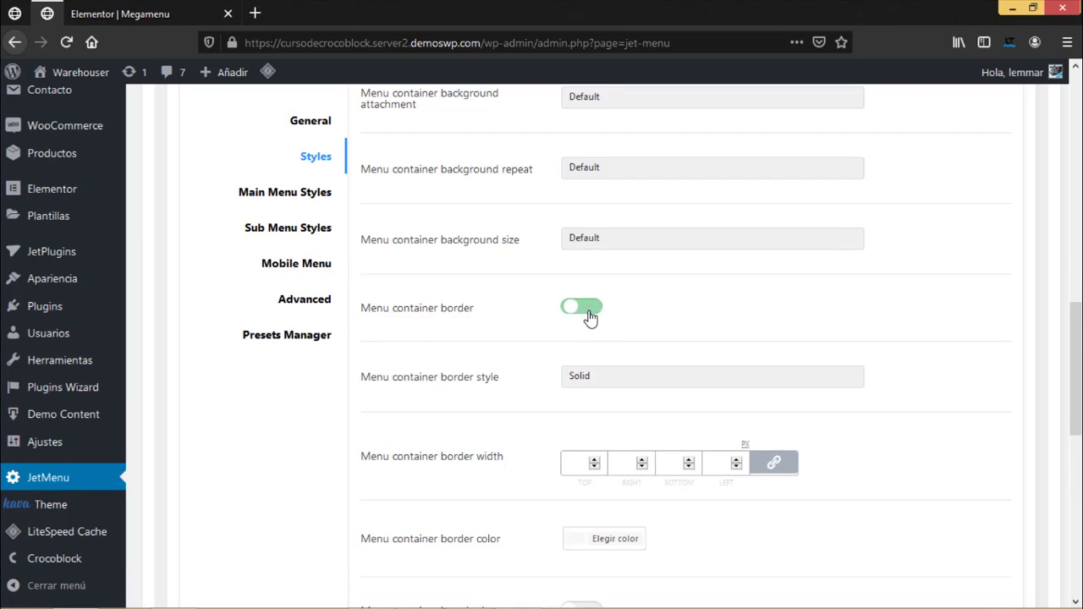
pyautogui.click(596, 463)
pyautogui.click(605, 542)
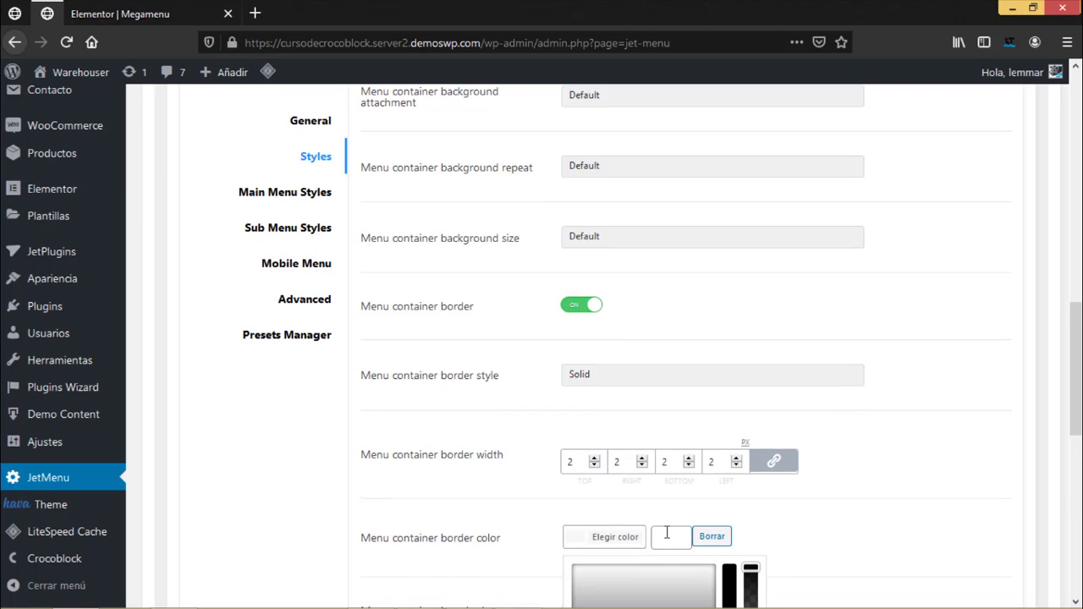
pyautogui.scroll(-3, 667, 534)
pyautogui.click(616, 479)
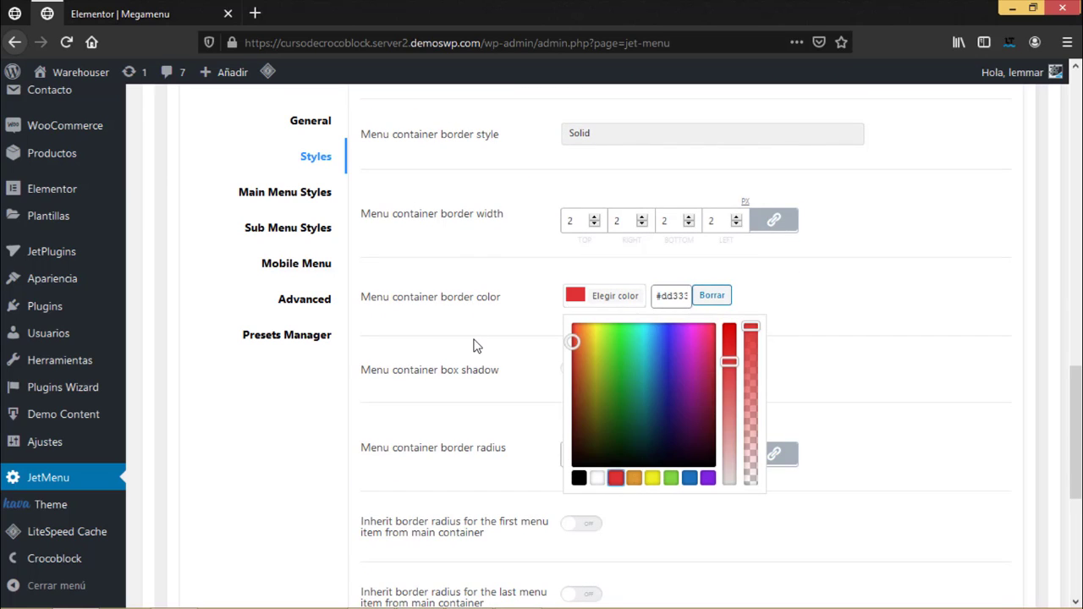
pyautogui.click(474, 345)
# - Set the menu container border radius to 5 px on all corners
pyautogui.scroll(-3, 474, 360)
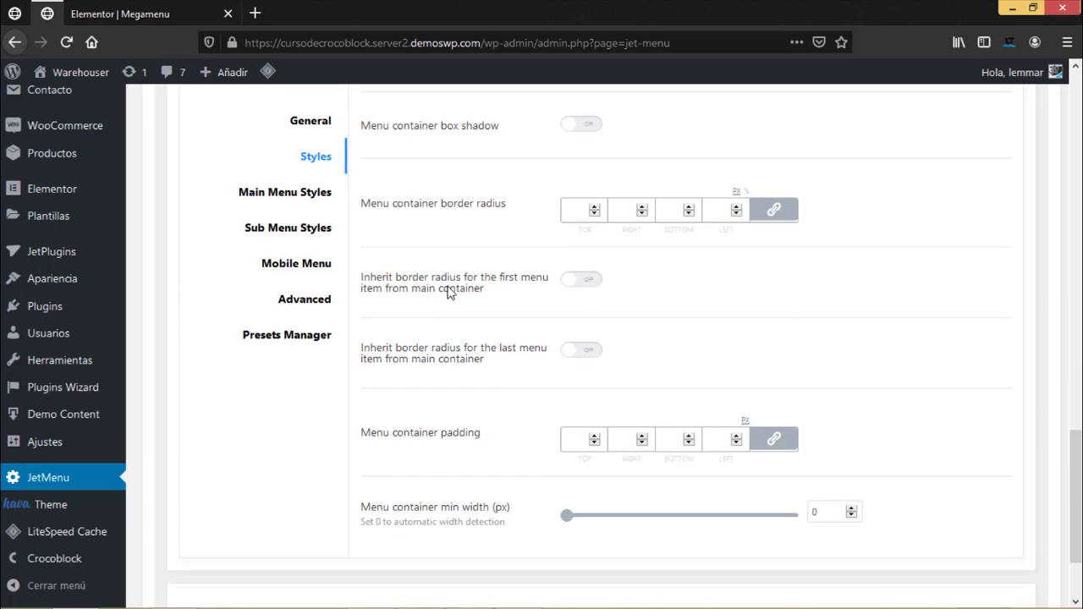
pyautogui.click(595, 208)
pyautogui.scroll(-2, 615, 427)
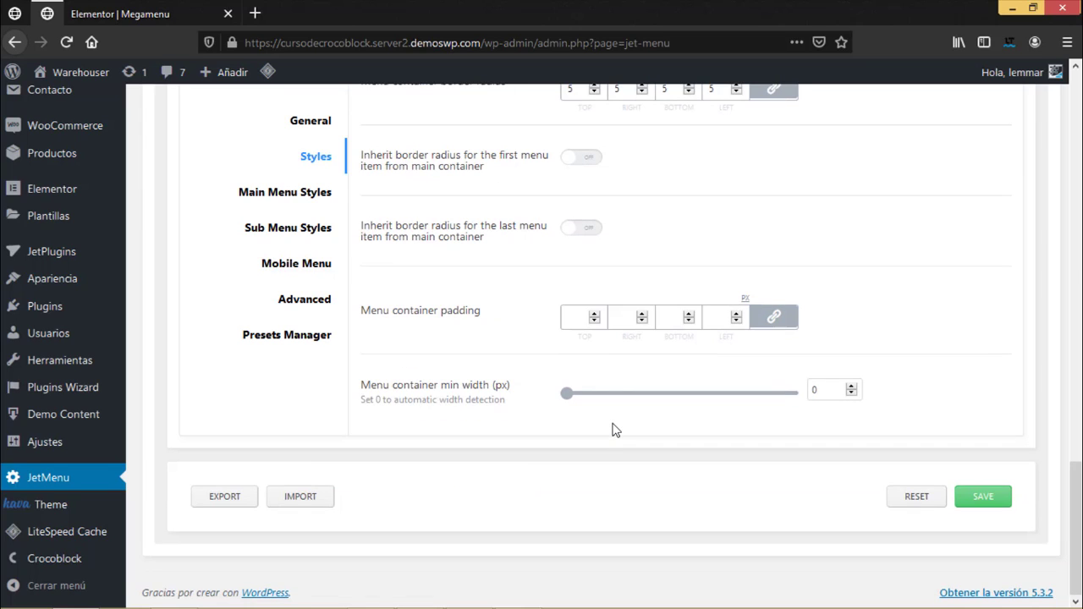
# - Save the JetMenu settings and go to the main menu style options
pyautogui.click(983, 497)
pyautogui.click(286, 196)
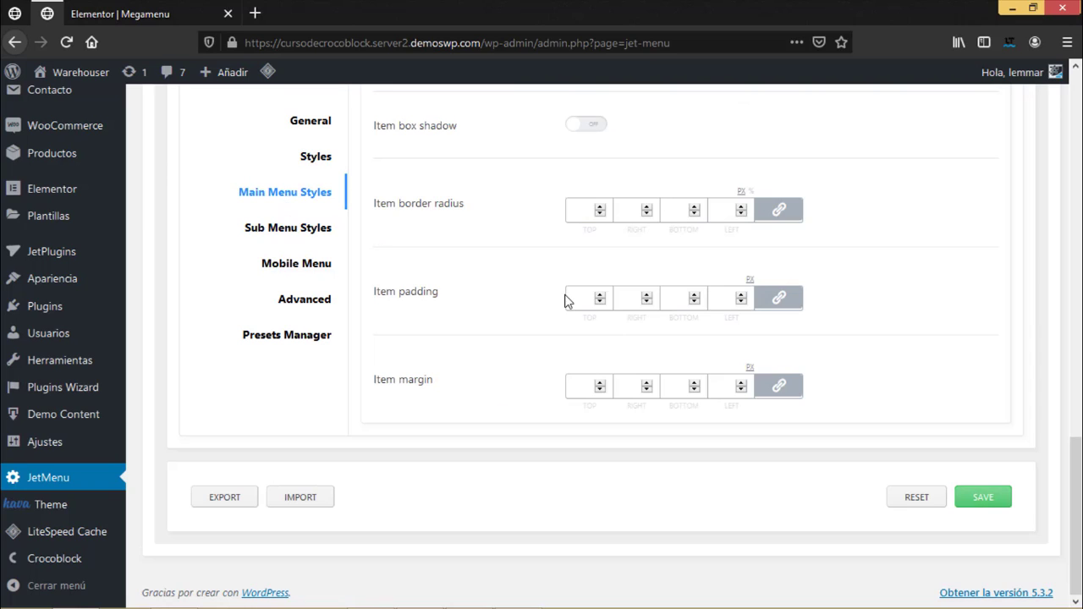
pyautogui.scroll(5, 566, 301)
pyautogui.scroll(5, 566, 302)
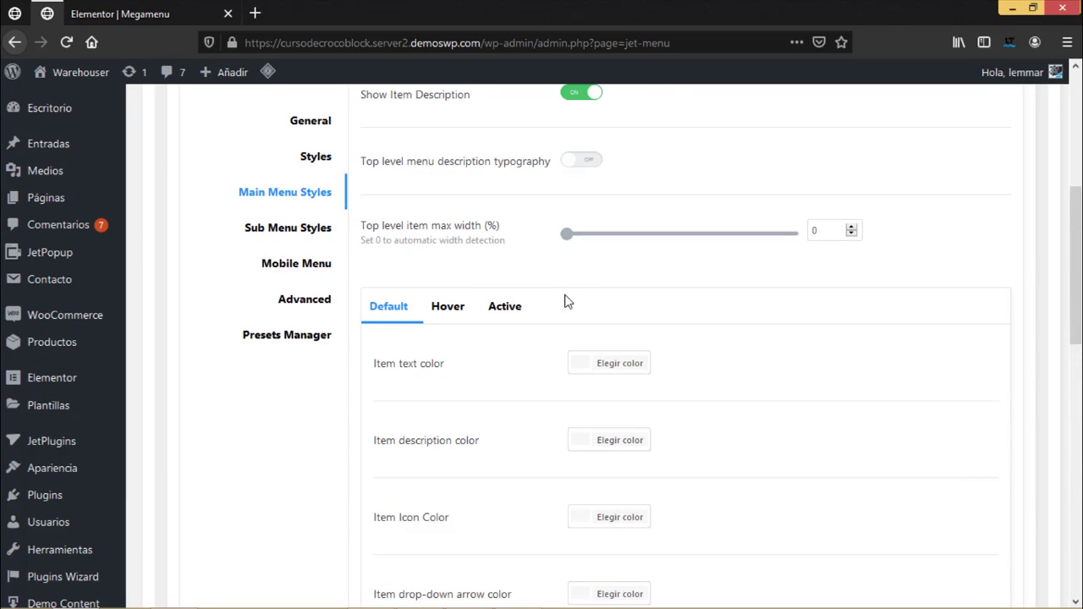
pyautogui.scroll(4, 566, 302)
pyautogui.scroll(-3, 567, 302)
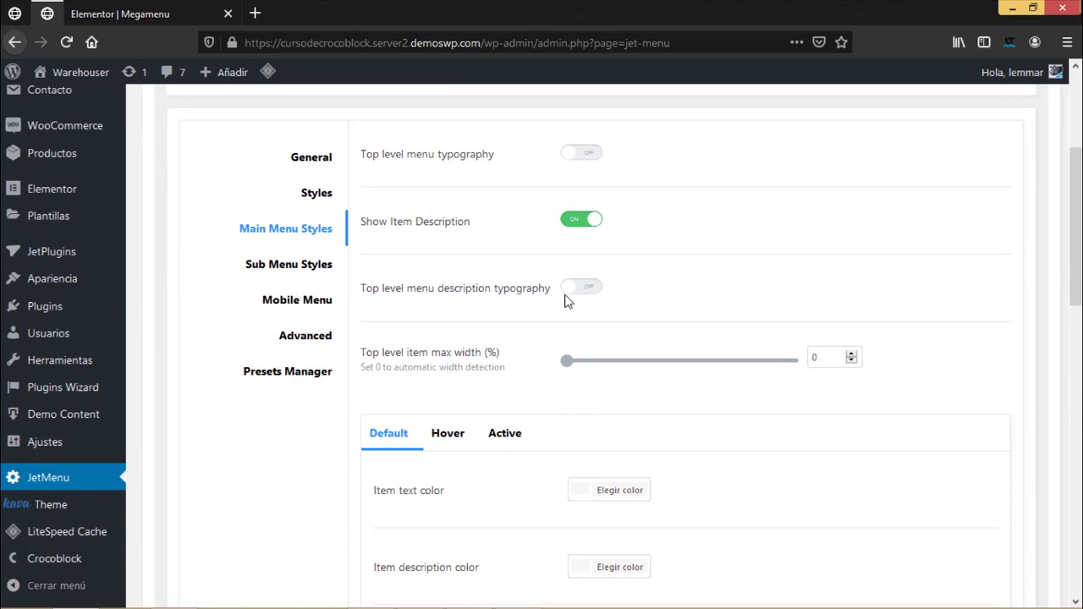
# - Examine the top level menu typography options and the menu item style options for the Default, Hover and Active states
pyautogui.click(578, 157)
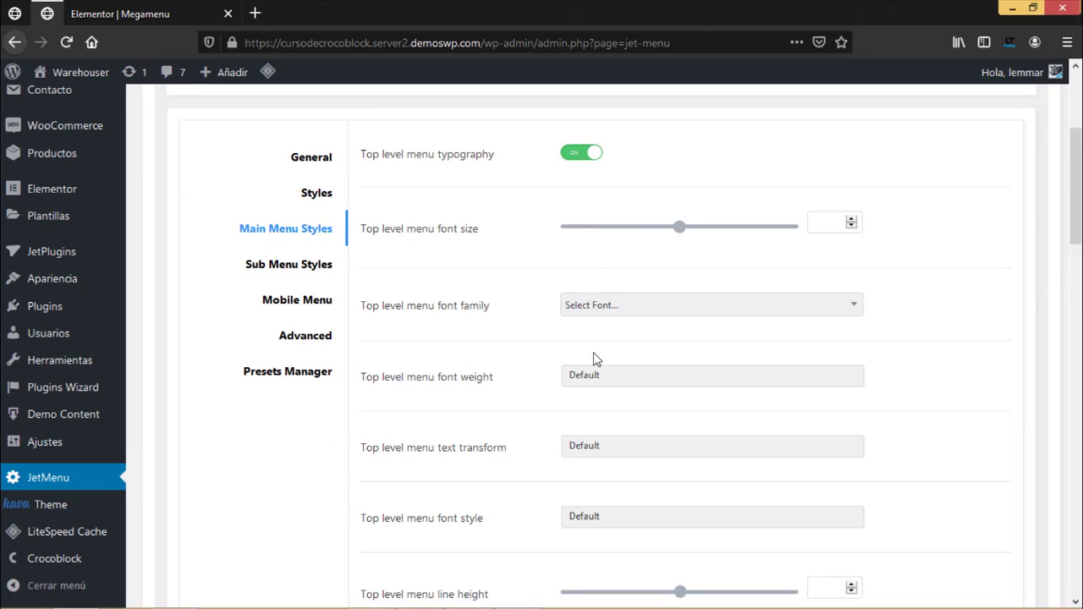
pyautogui.click(586, 163)
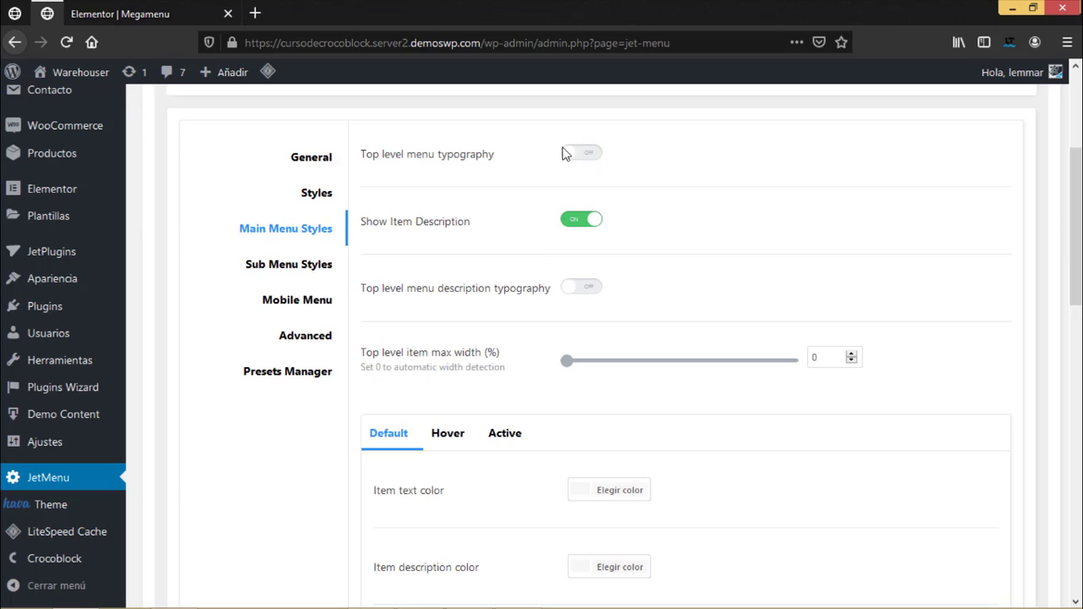
pyautogui.scroll(-3, 665, 373)
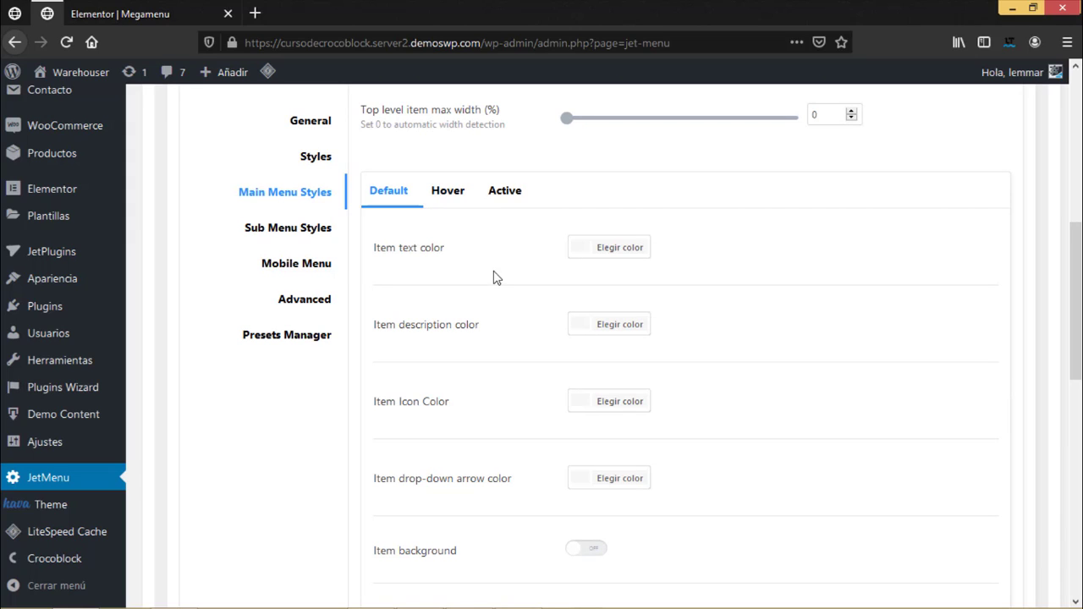
pyautogui.scroll(-2, 554, 480)
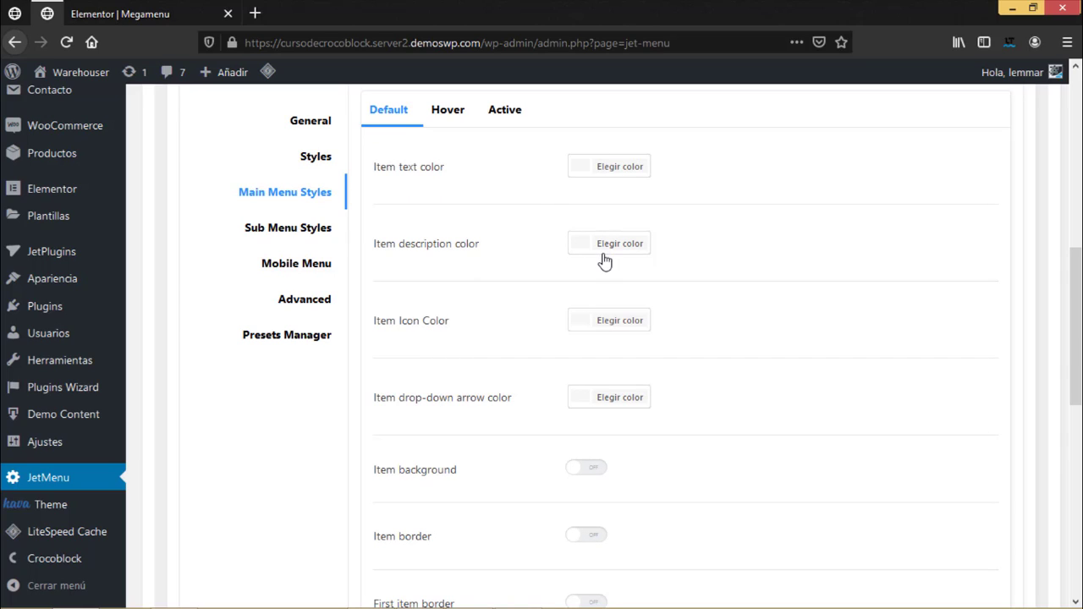
pyautogui.click(449, 112)
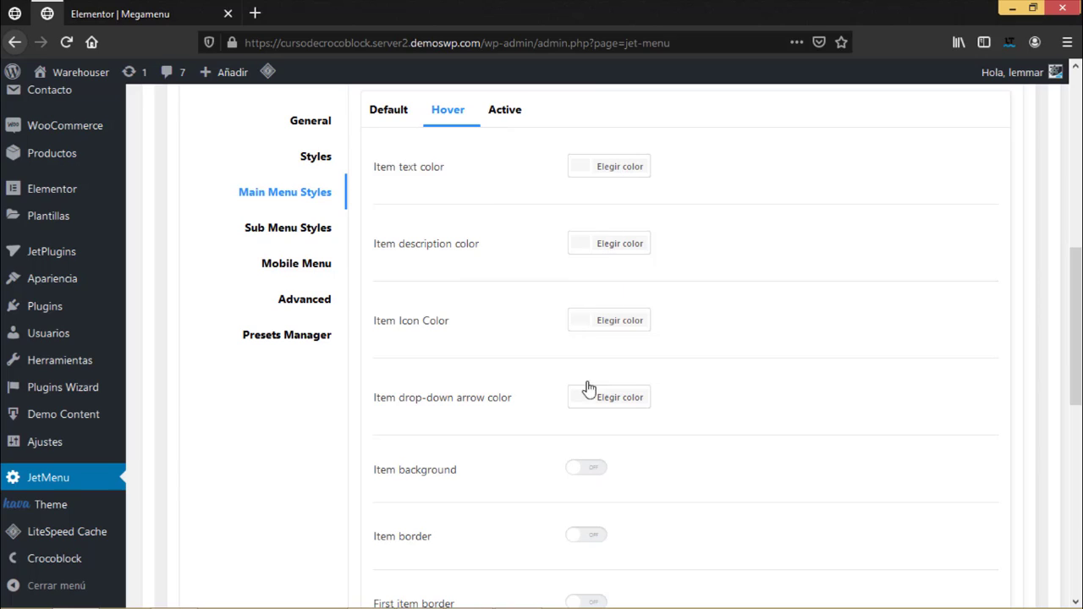
pyautogui.click(507, 111)
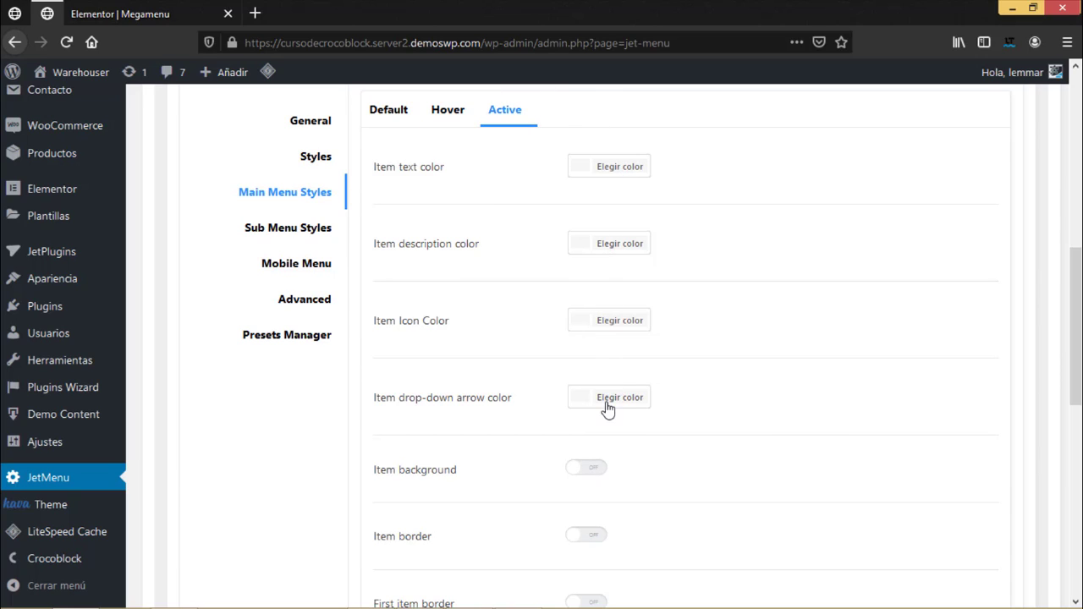
# - Examine the simple submenu panel options in the JetMenu sub menu styles
pyautogui.click(300, 230)
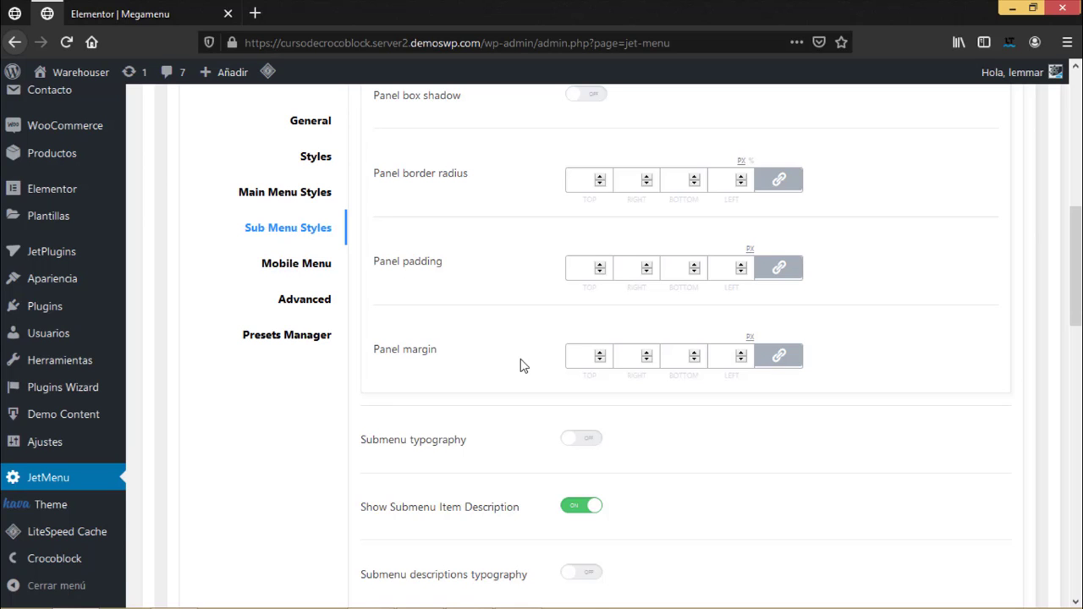
pyautogui.scroll(3, 508, 355)
pyautogui.scroll(8, 510, 359)
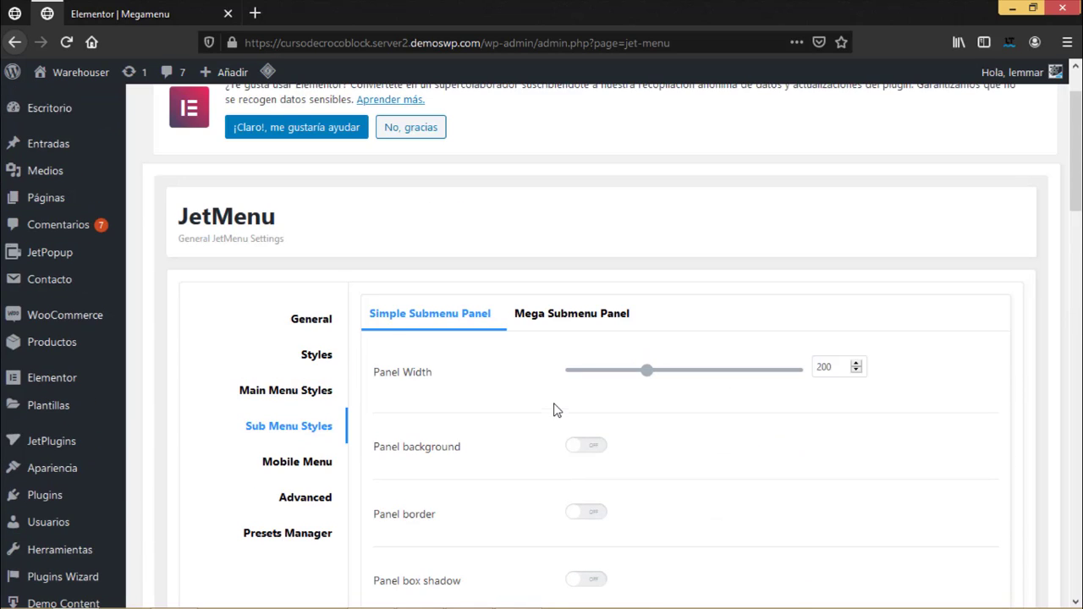
pyautogui.scroll(-5, 556, 411)
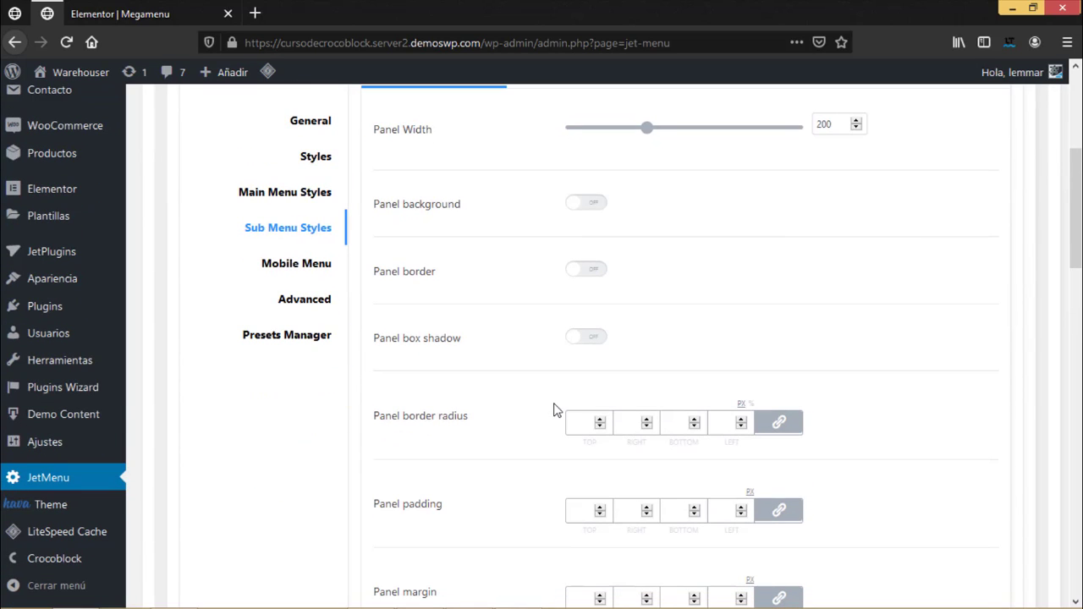
# - Review the JetMenu mobile menu colors, the advanced icon, badge and drop-down arrow options, and the presets manager
pyautogui.click(317, 265)
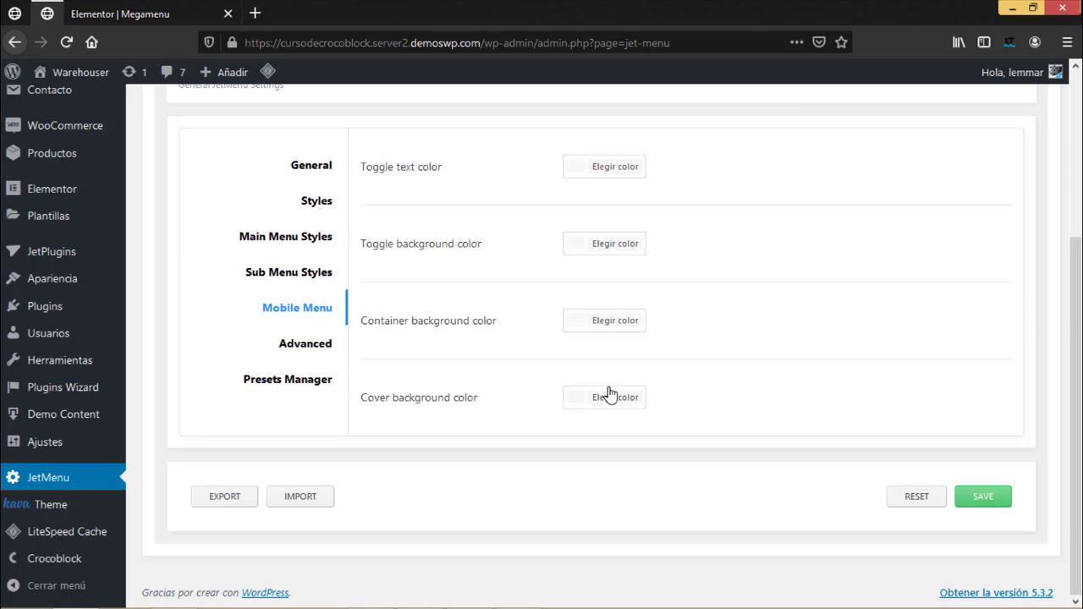
pyautogui.click(303, 348)
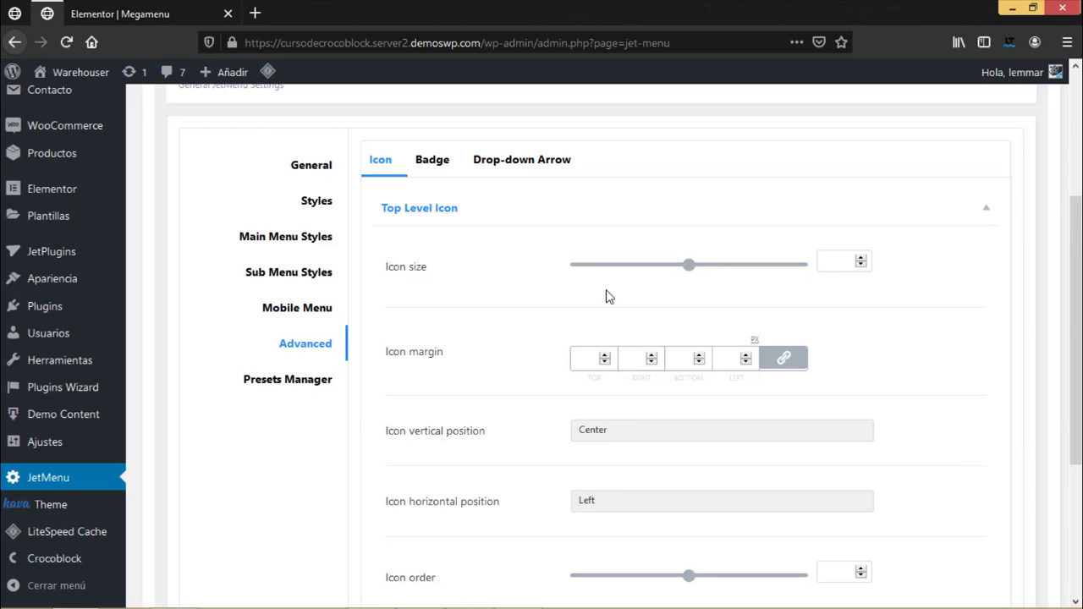
pyautogui.click(431, 171)
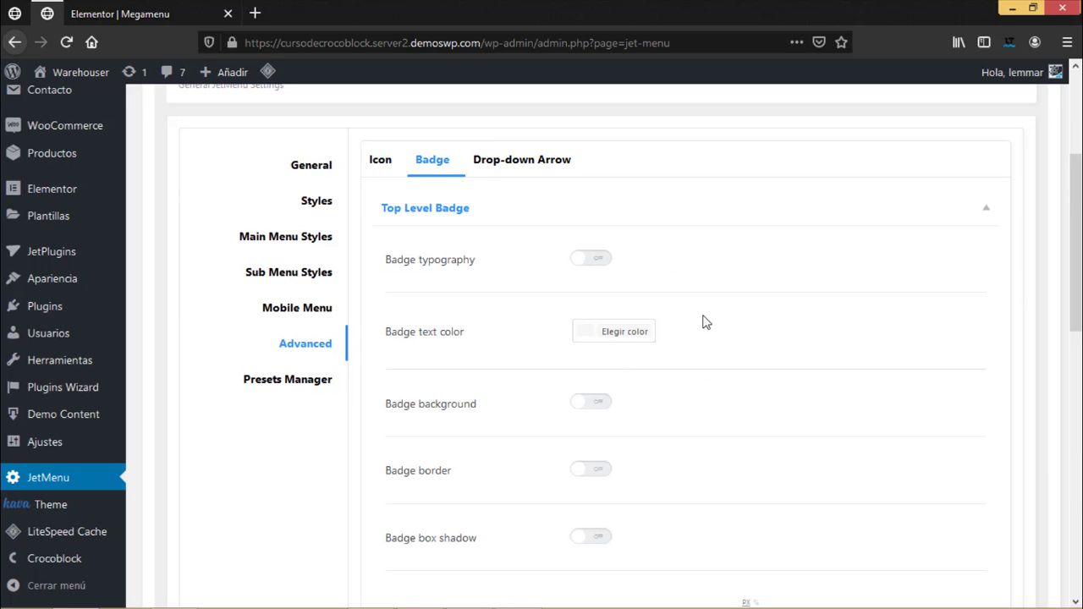
pyautogui.click(521, 169)
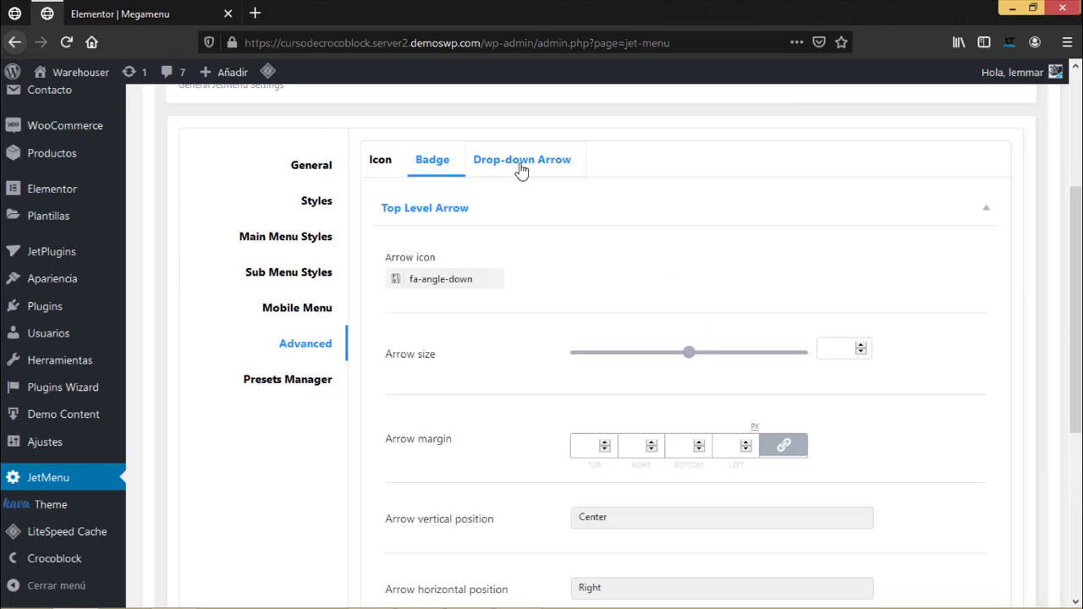
pyautogui.click(287, 380)
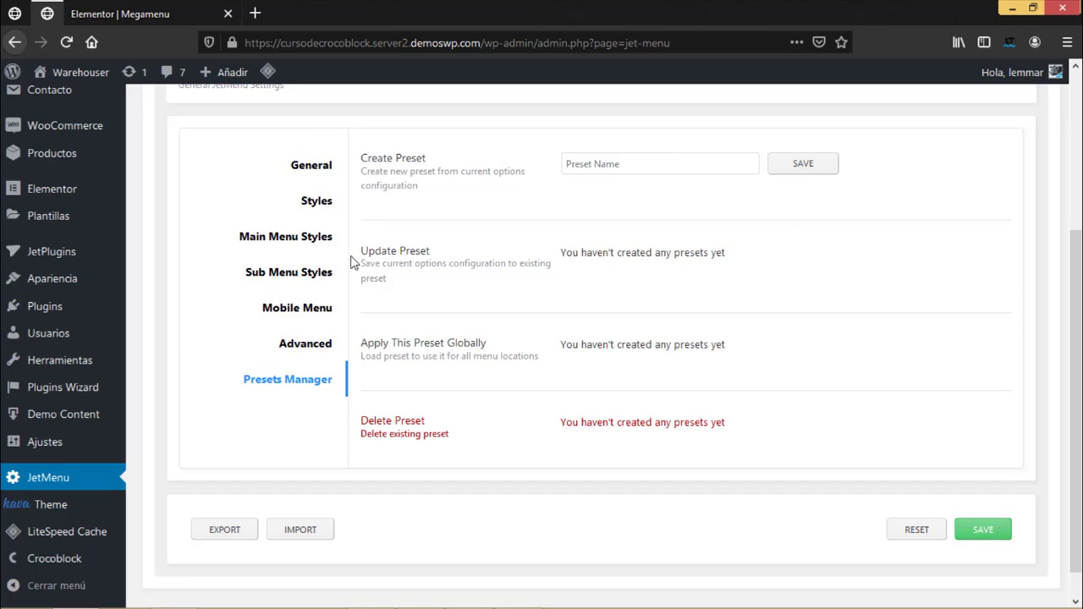
# - Compare the Mega Menu widget's container style options in Elementor with the JetMenu plugin settings
pyautogui.click(133, 10)
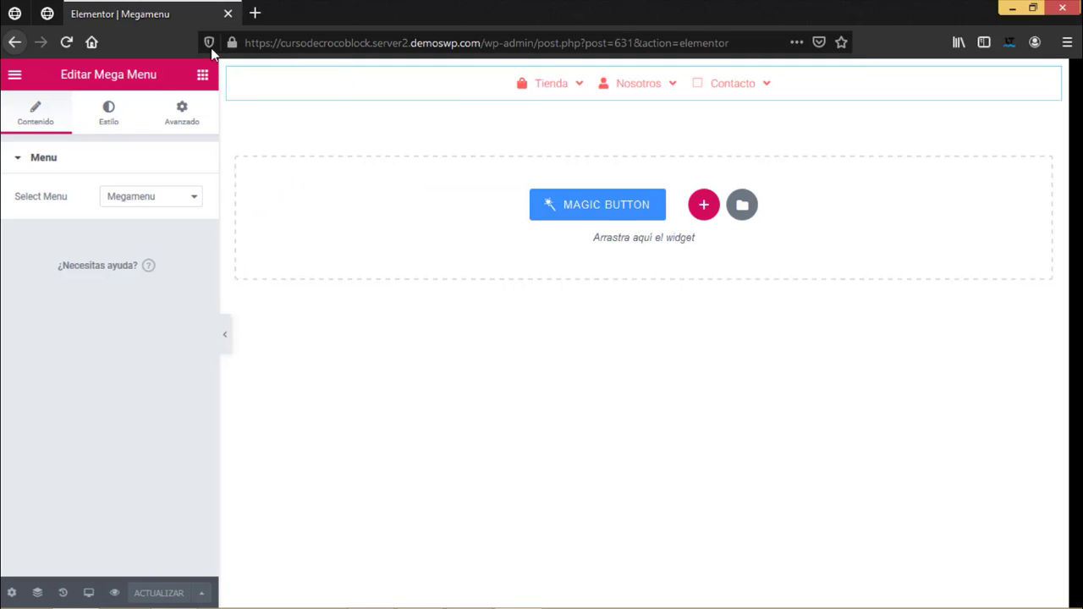
pyautogui.moveTo(662, 85)
pyautogui.click(118, 120)
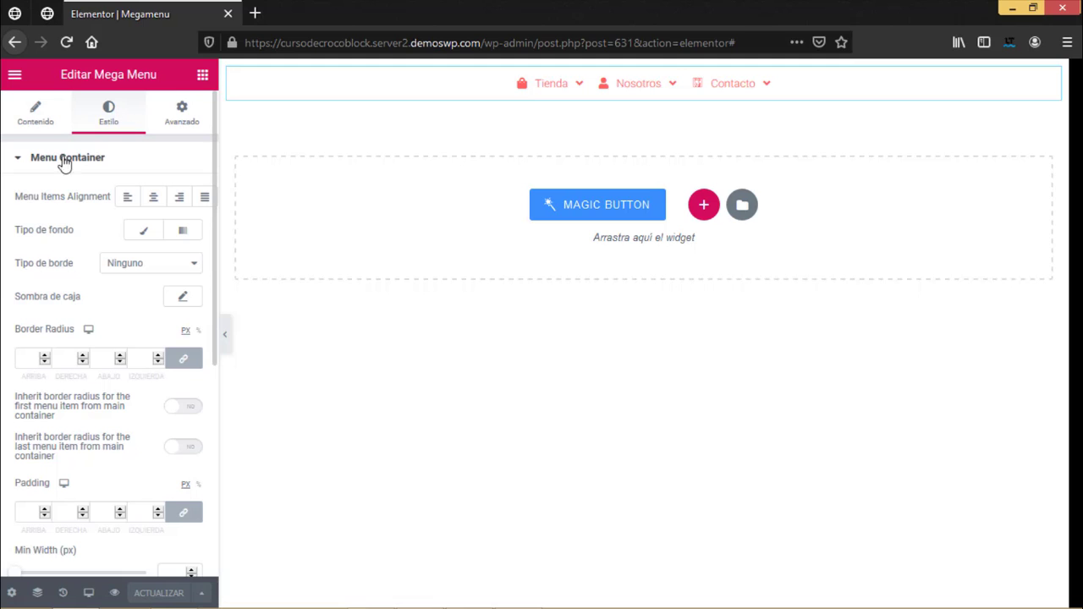
pyautogui.click(26, 14)
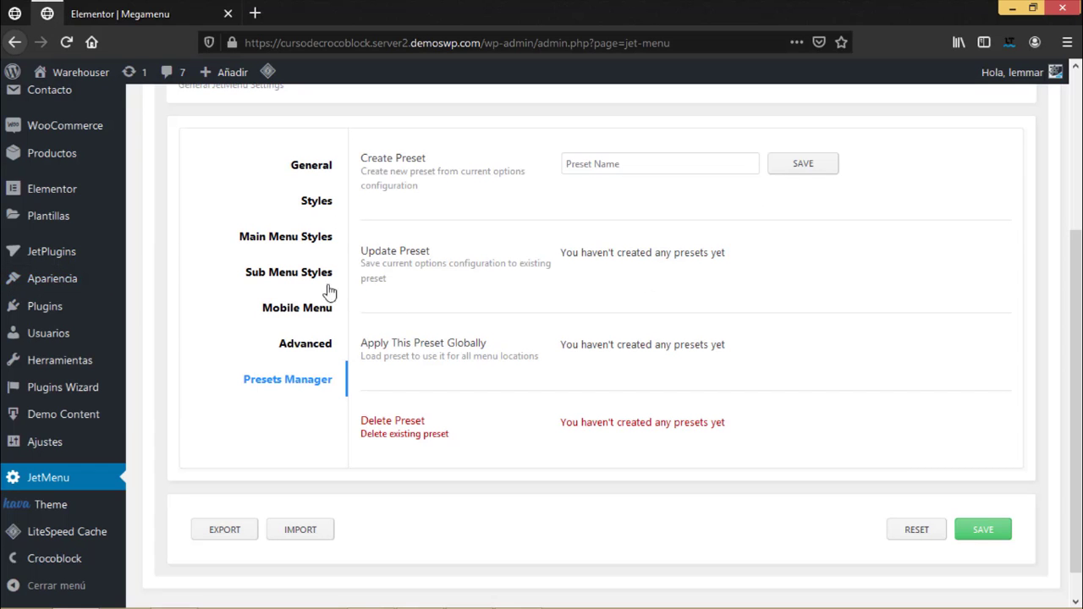
pyautogui.click(140, 13)
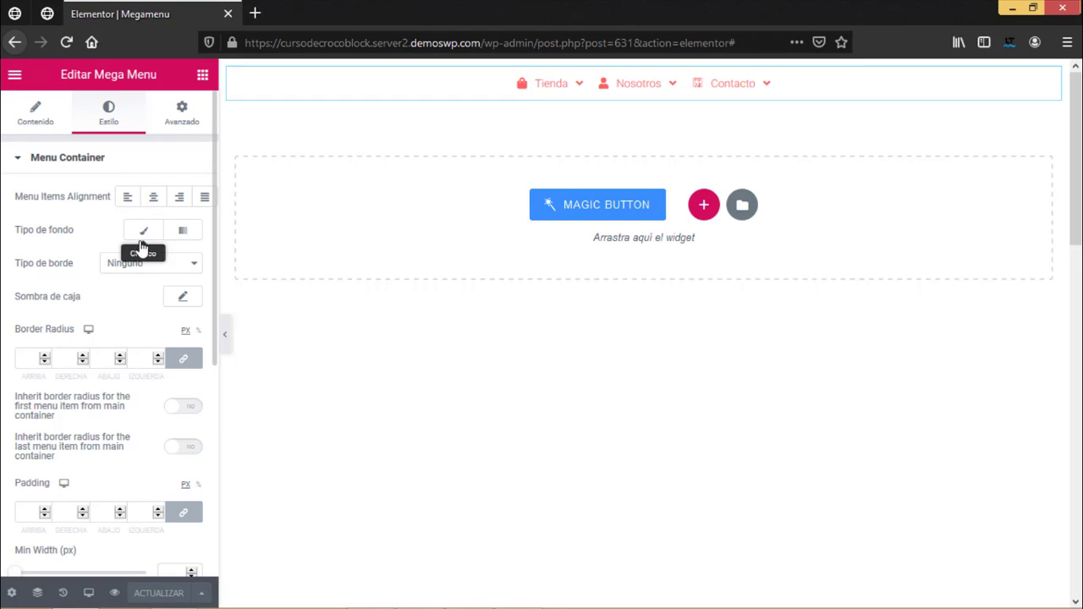
# - Review the remaining style sections of the Mega Menu widget and preview the Nosotros and Tienda submenus on the page
pyautogui.scroll(-1, 100, 370)
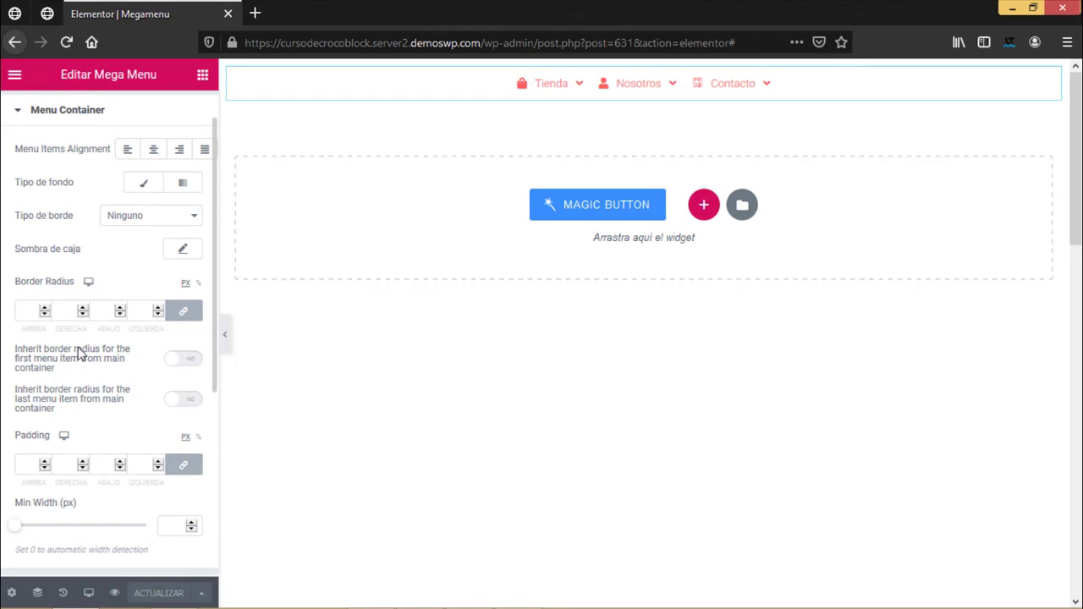
pyautogui.scroll(-5, 73, 338)
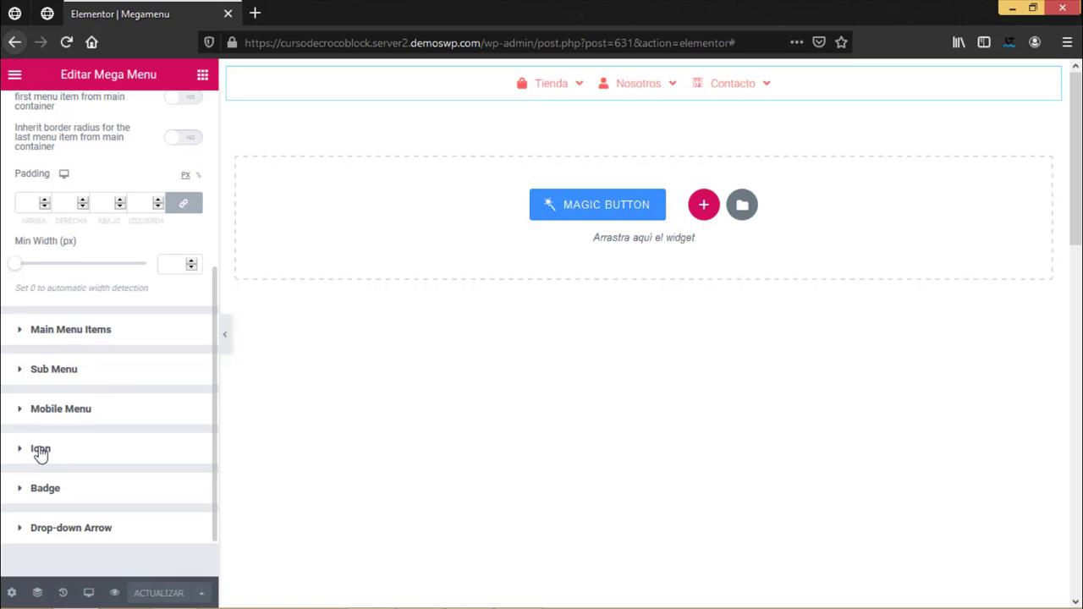
pyautogui.scroll(-1, 54, 491)
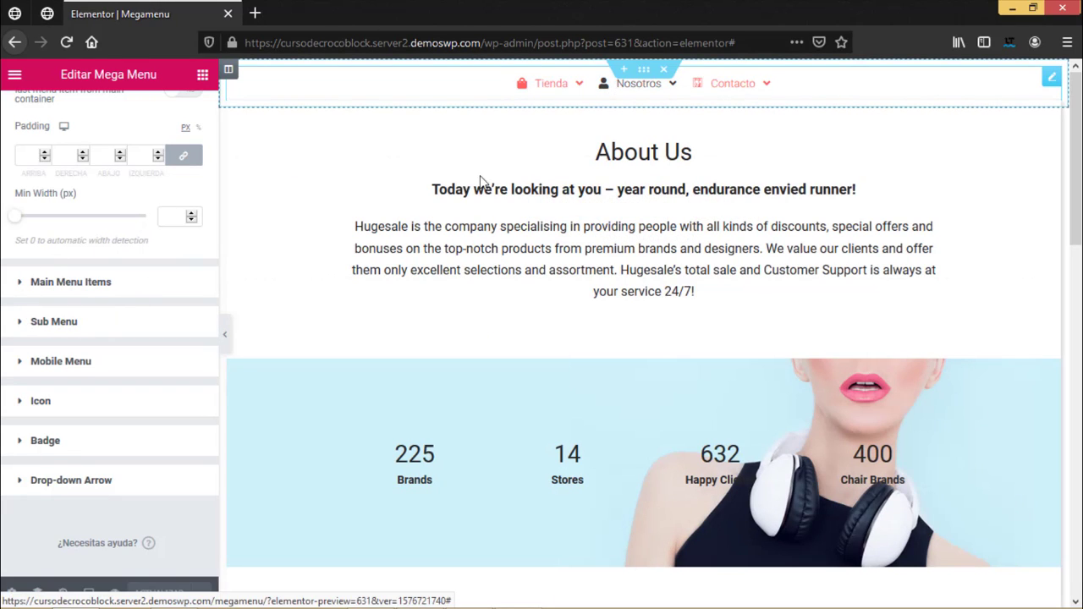
pyautogui.scroll(10, 164, 297)
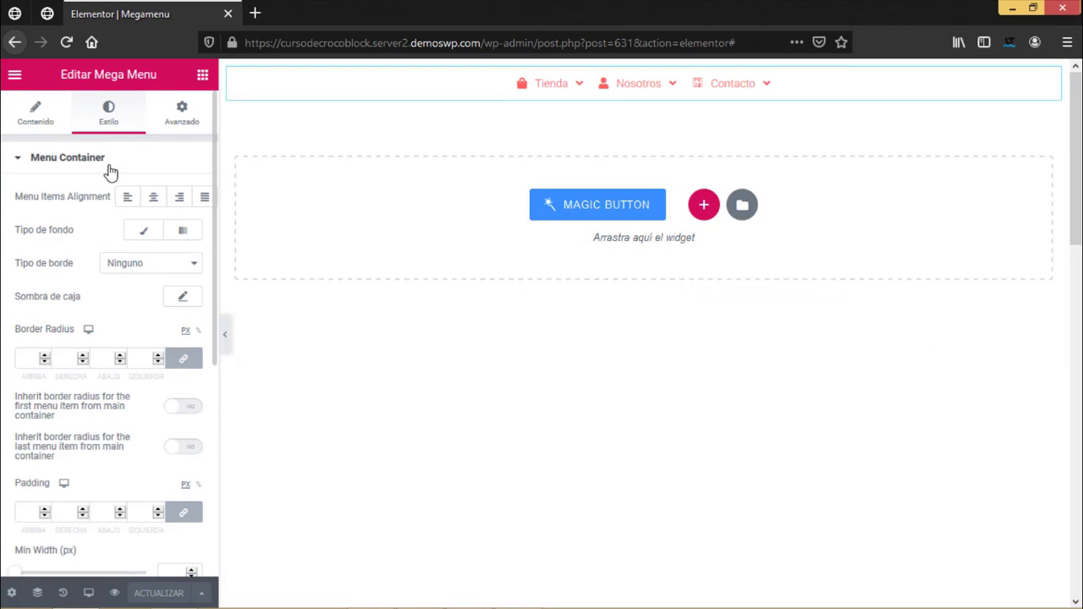
pyautogui.moveTo(538, 82)
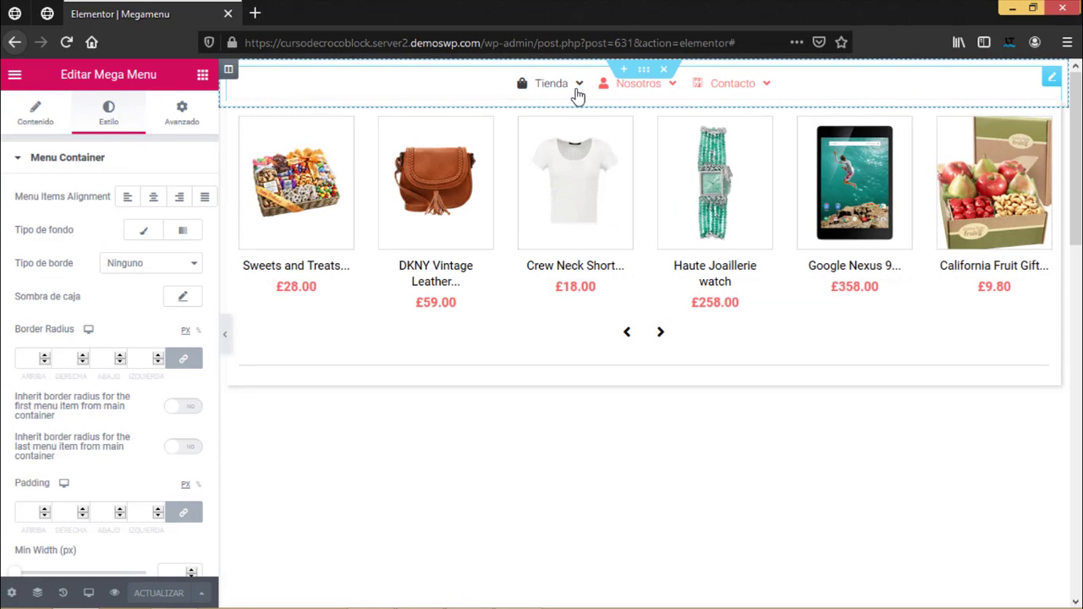
pyautogui.moveTo(624, 87)
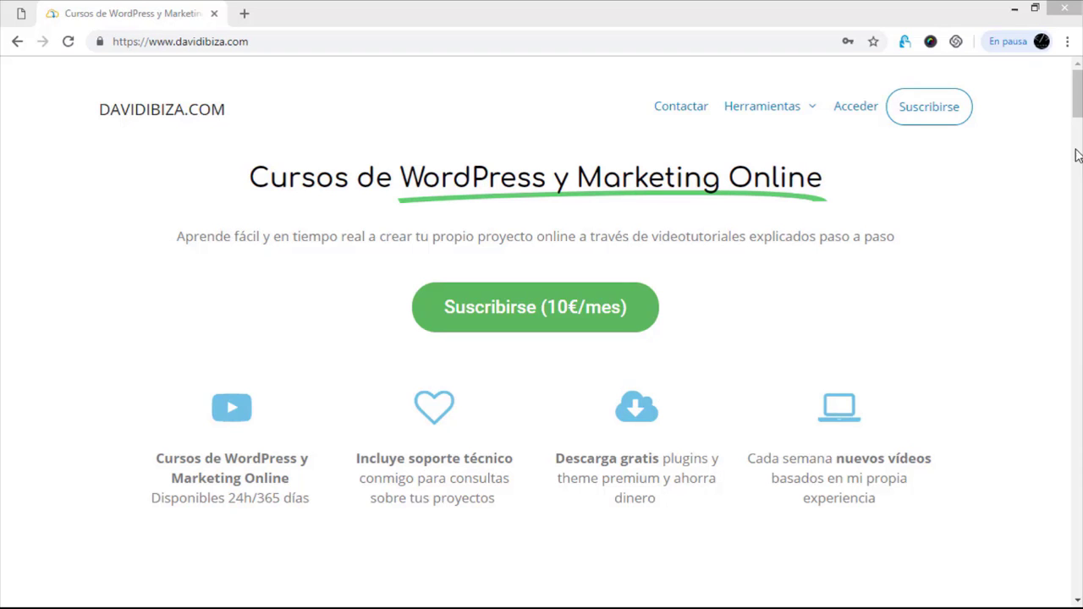
# - Look through the online course website's home page, covering its WordPress and marketing courses and the list of included templates and plugins
pyautogui.moveTo(1078, 93); pyautogui.dragTo(1078, 147)
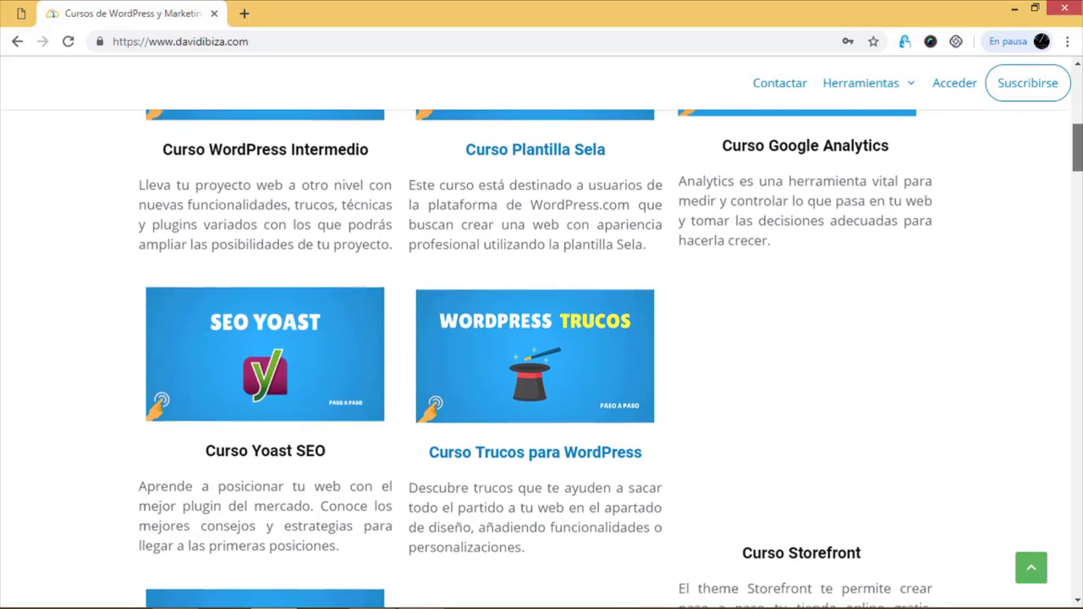
pyautogui.scroll(-6, 826, 389)
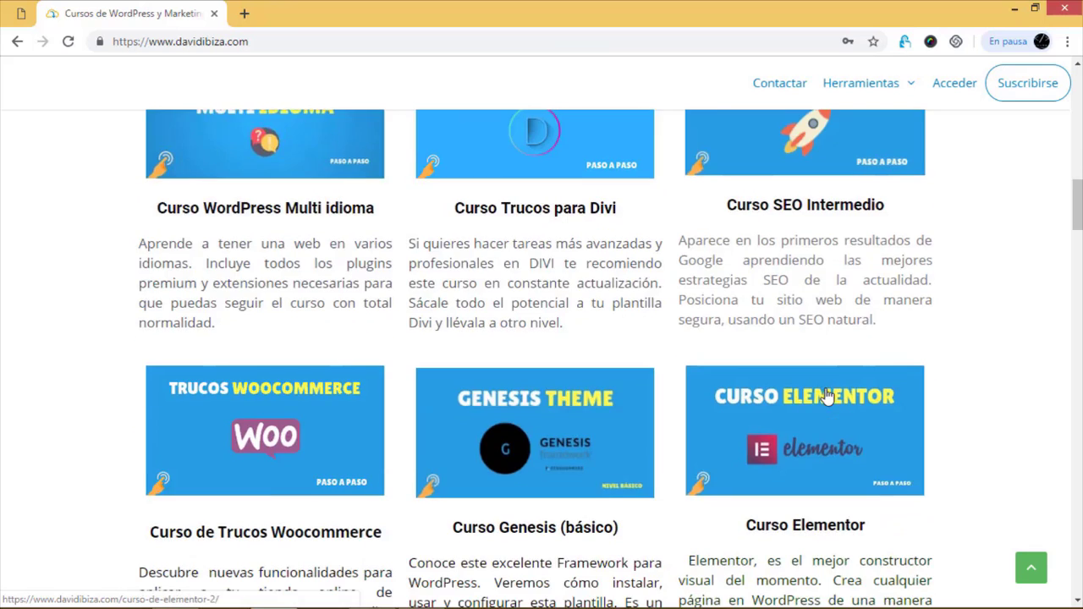
pyautogui.scroll(15, 826, 397)
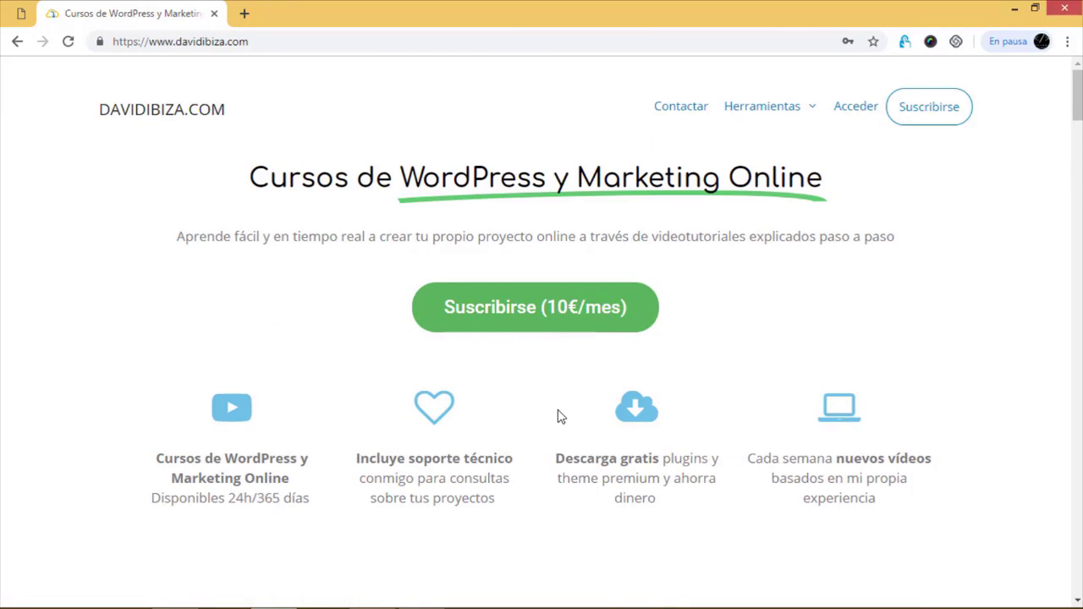
pyautogui.scroll(-5, 558, 416)
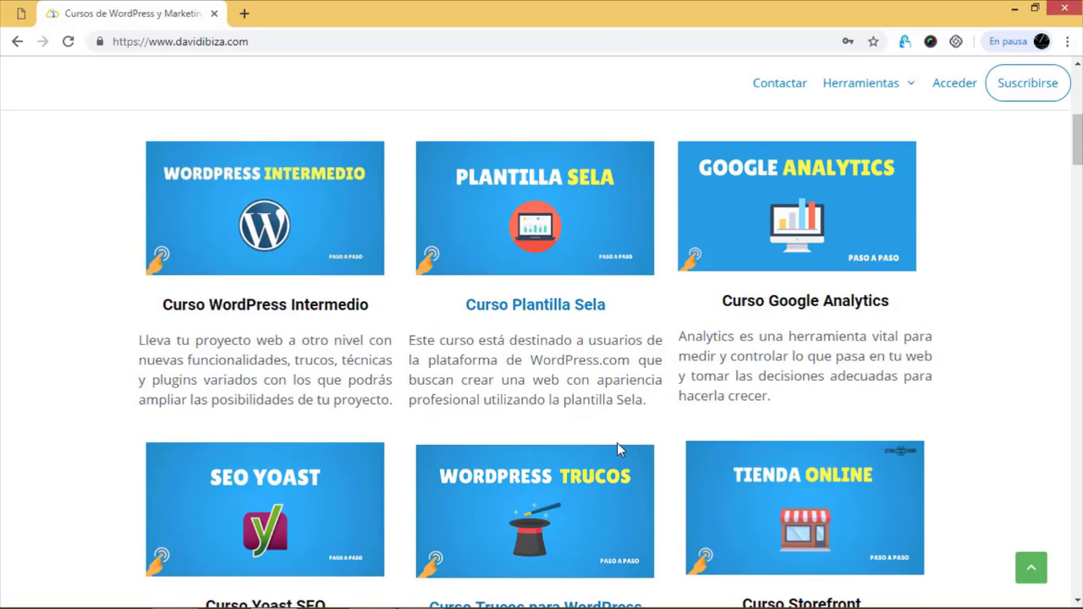
pyautogui.scroll(-5, 617, 443)
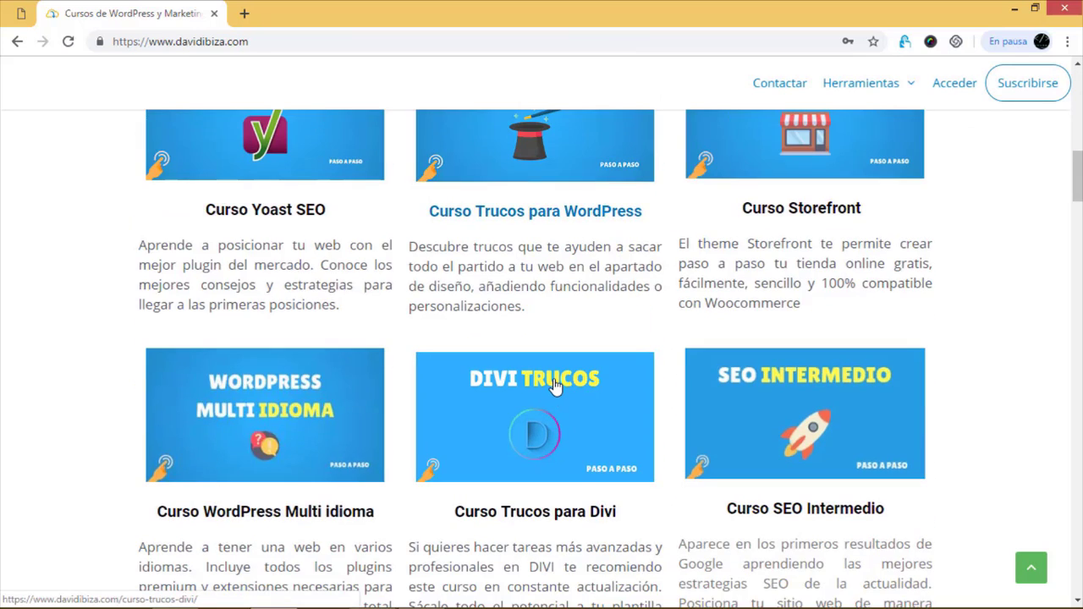
pyautogui.scroll(8, 556, 386)
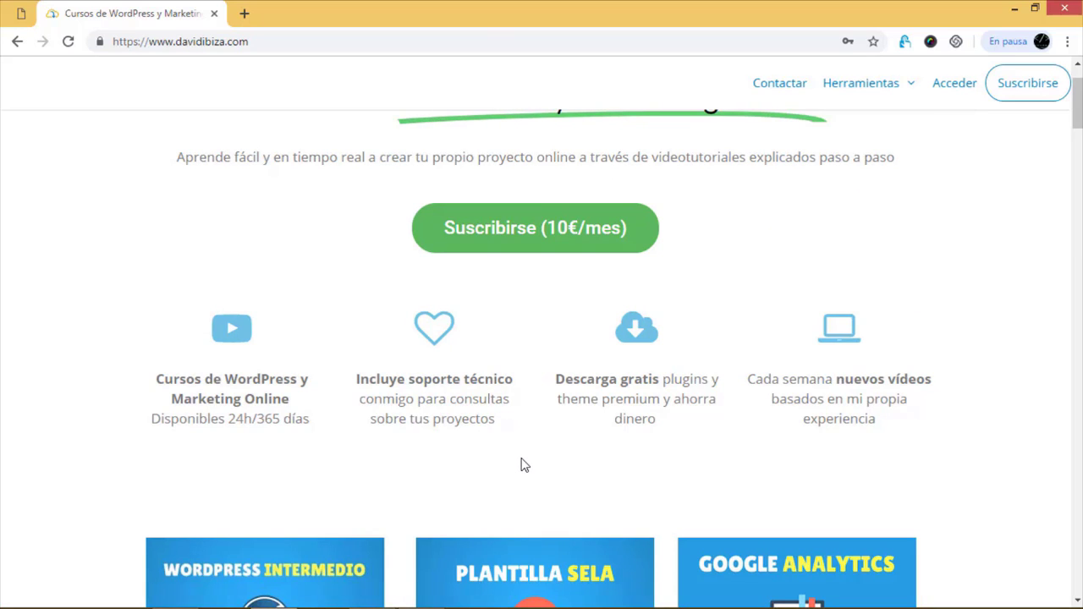
pyautogui.scroll(-3, 522, 465)
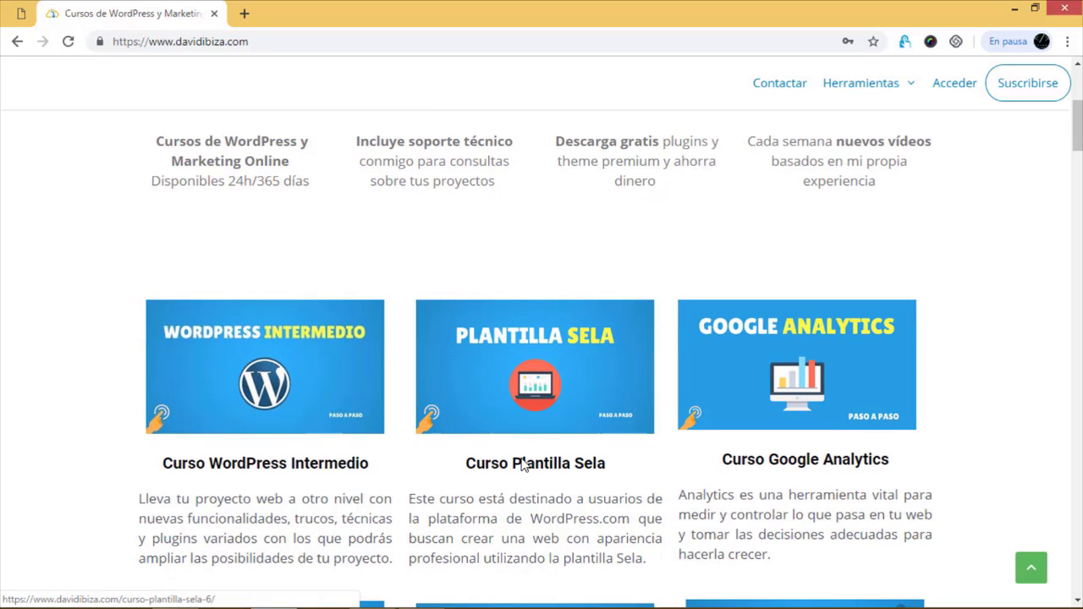
pyautogui.scroll(-2, 522, 464)
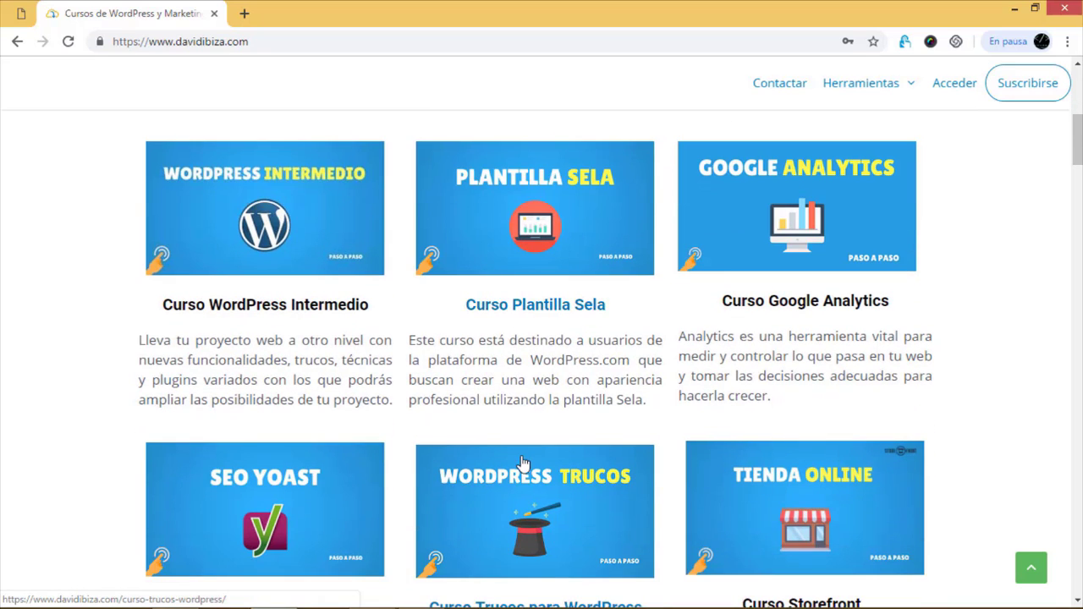
pyautogui.scroll(4, 523, 465)
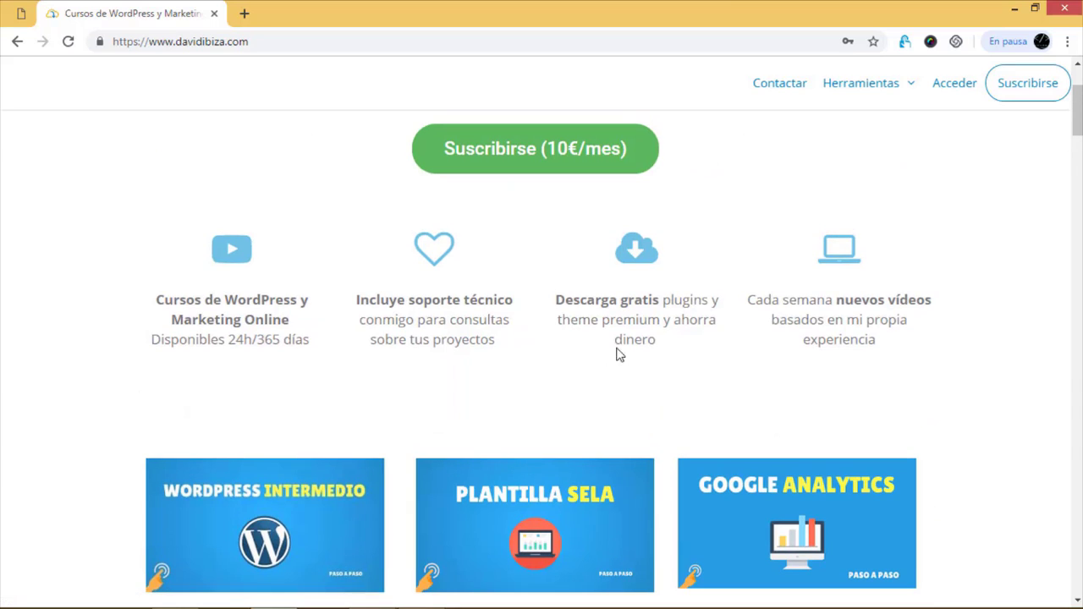
pyautogui.scroll(-20, 619, 435)
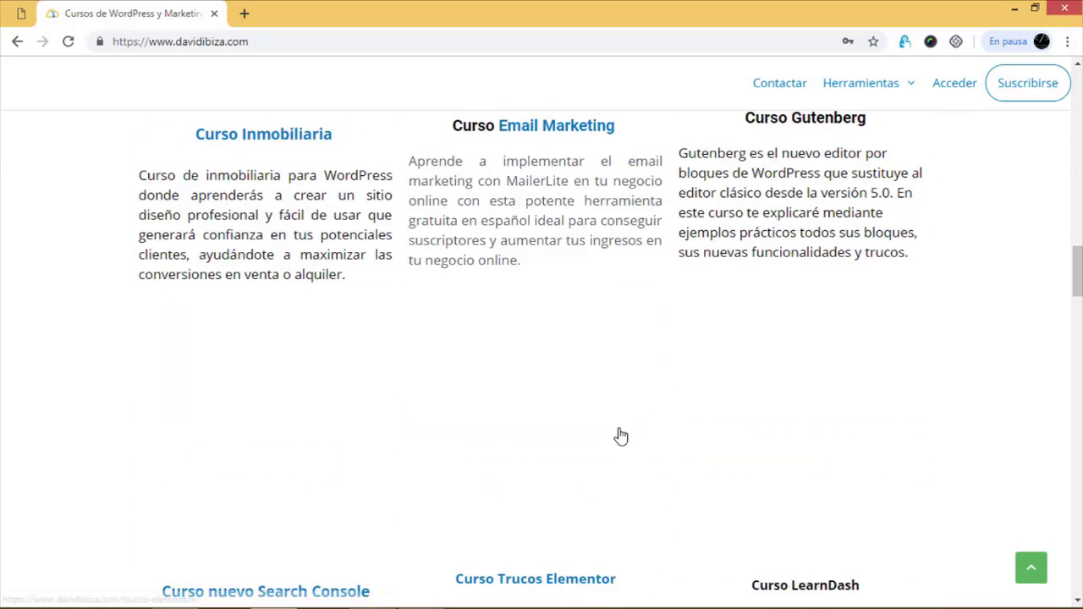
pyautogui.scroll(-12, 619, 435)
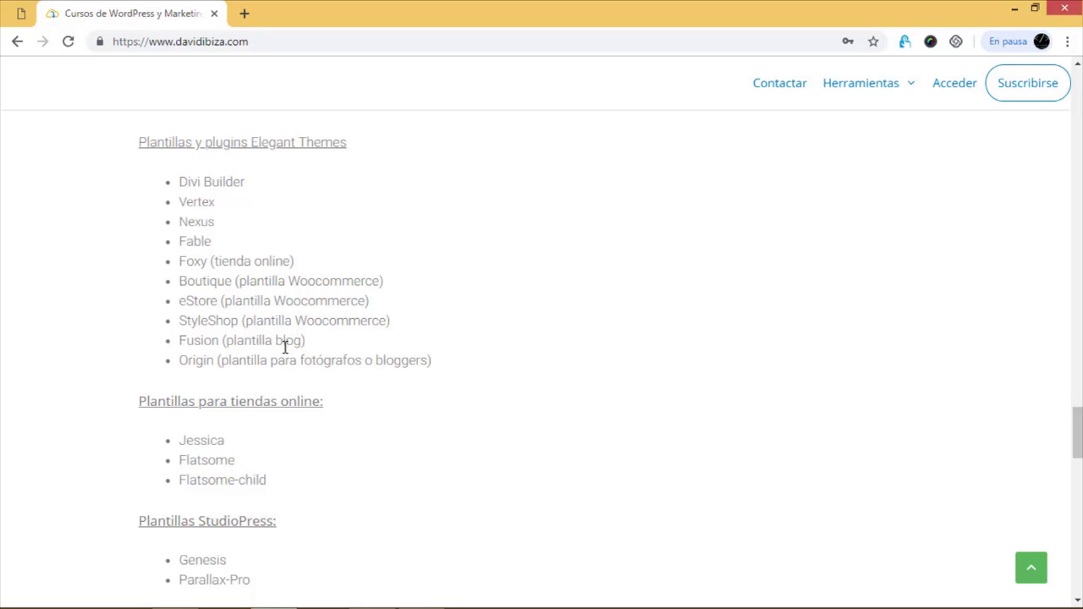
pyautogui.press('Home')
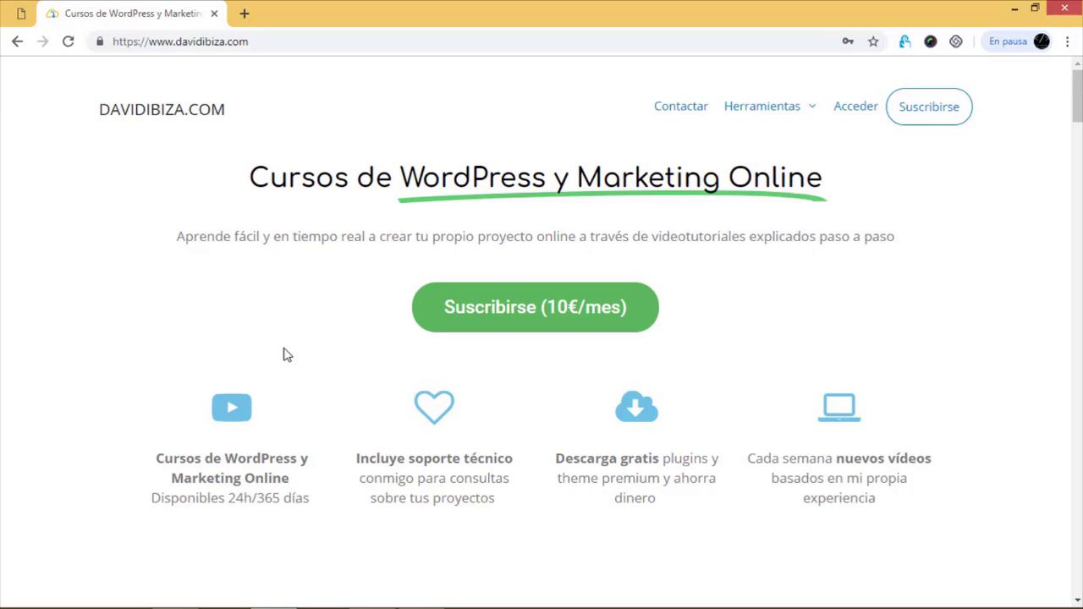